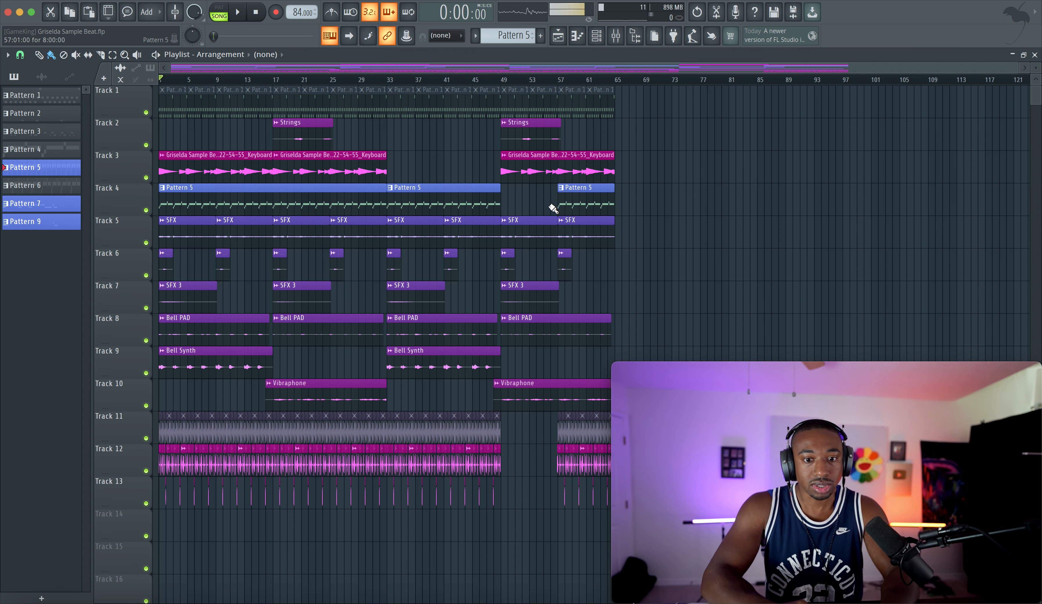
# Play the arrangement from bar 1 to hear the opening section
pyautogui.scroll(3, 384, 211)
pyautogui.scroll(-2, 384, 211)
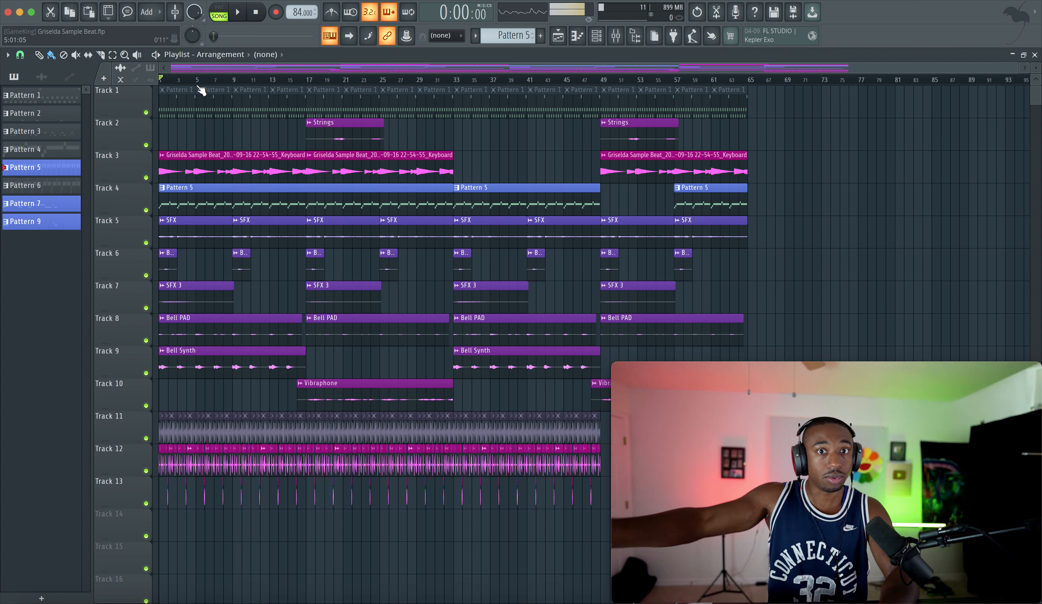
pyautogui.press('space')
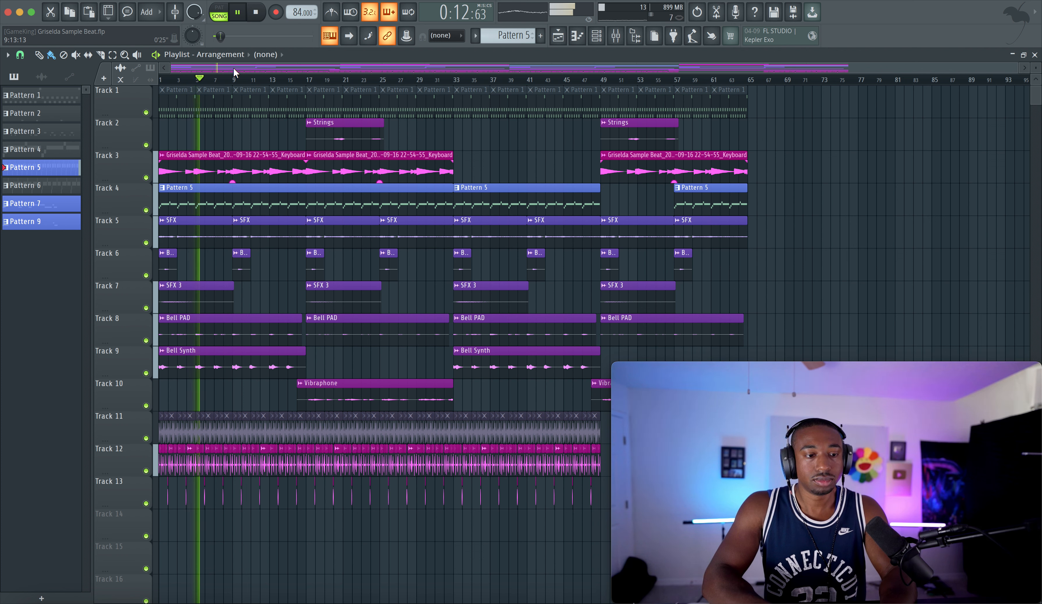
pyautogui.press('space')
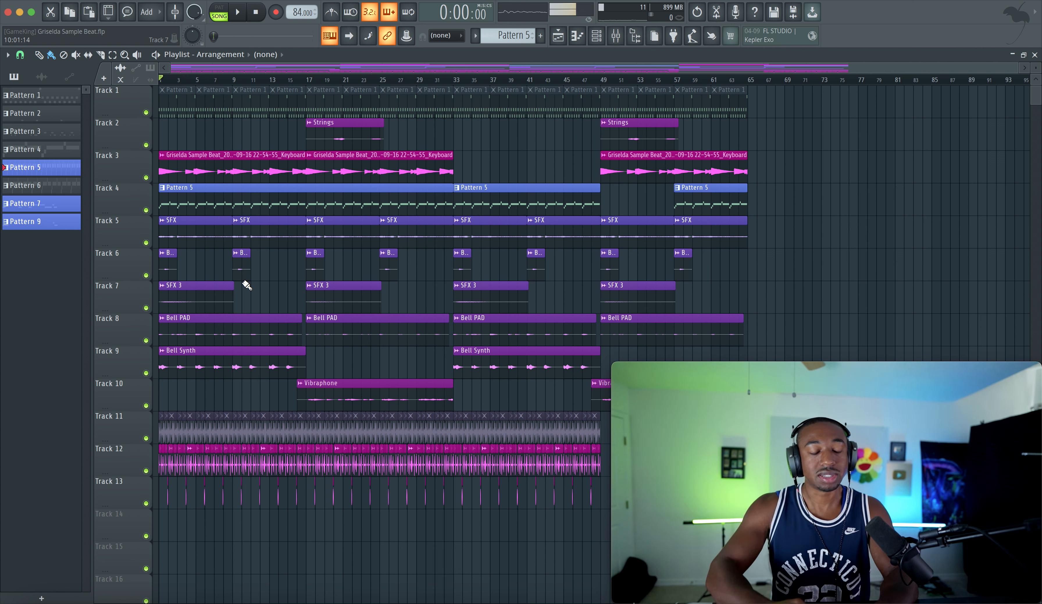
# Play the second section from bar 17 twice and select the Vibraphone clip on Track 10 that enters there
pyautogui.click(308, 80)
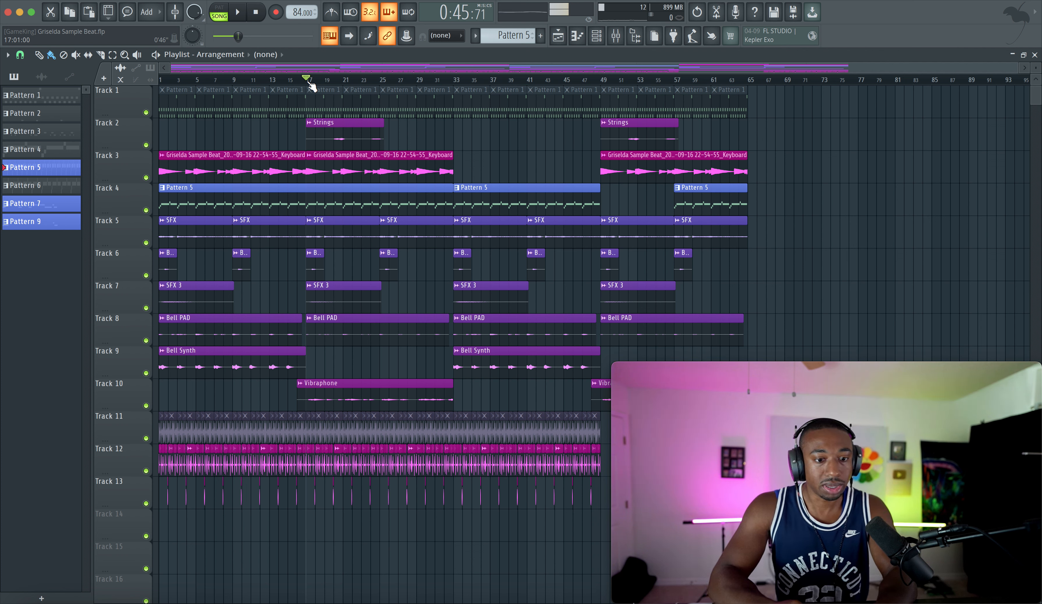
pyautogui.press('space')
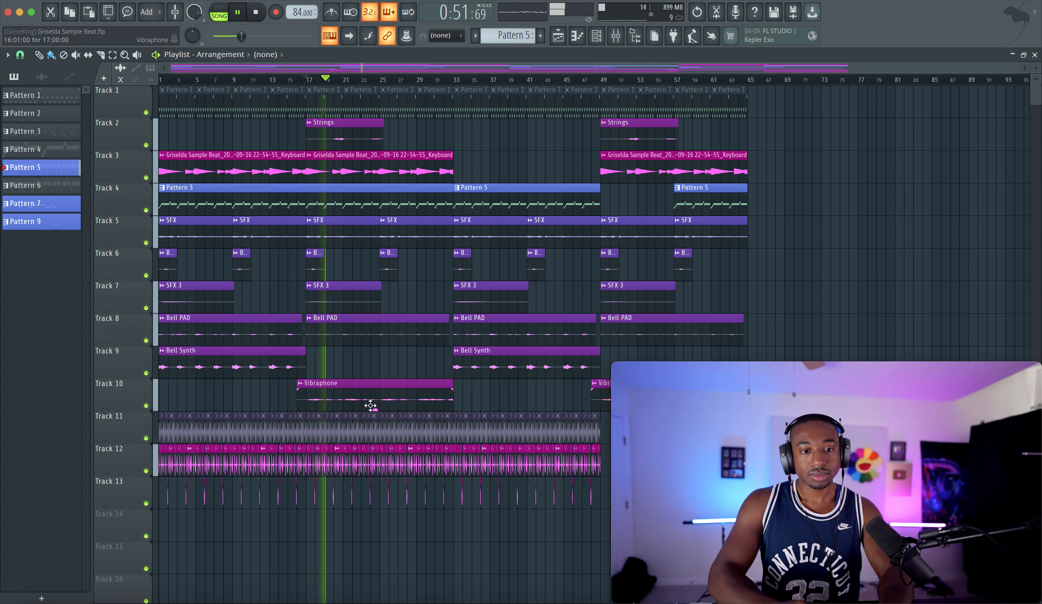
pyautogui.press('space')
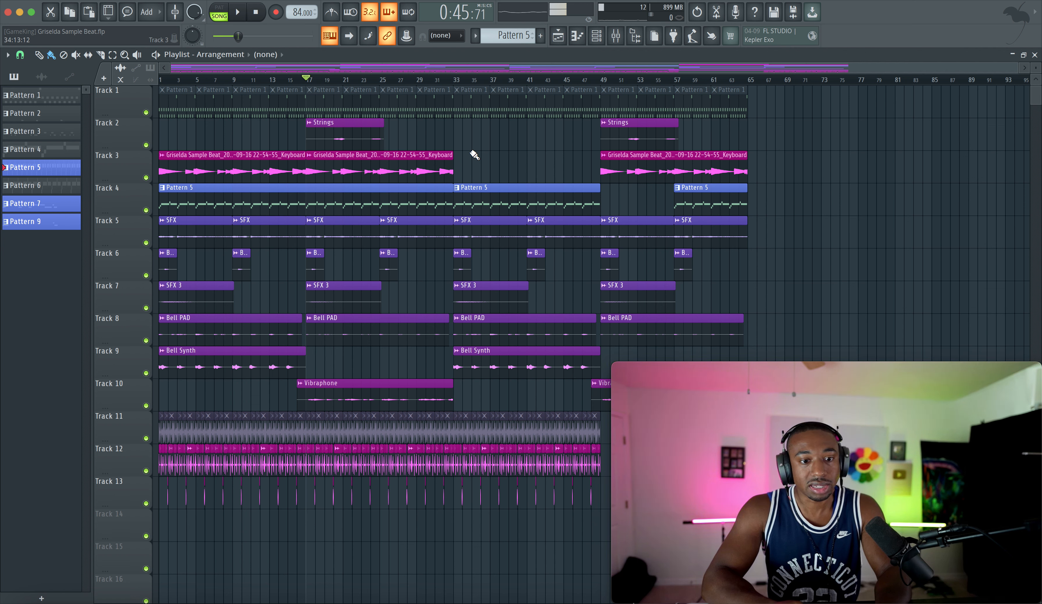
pyautogui.press('space')
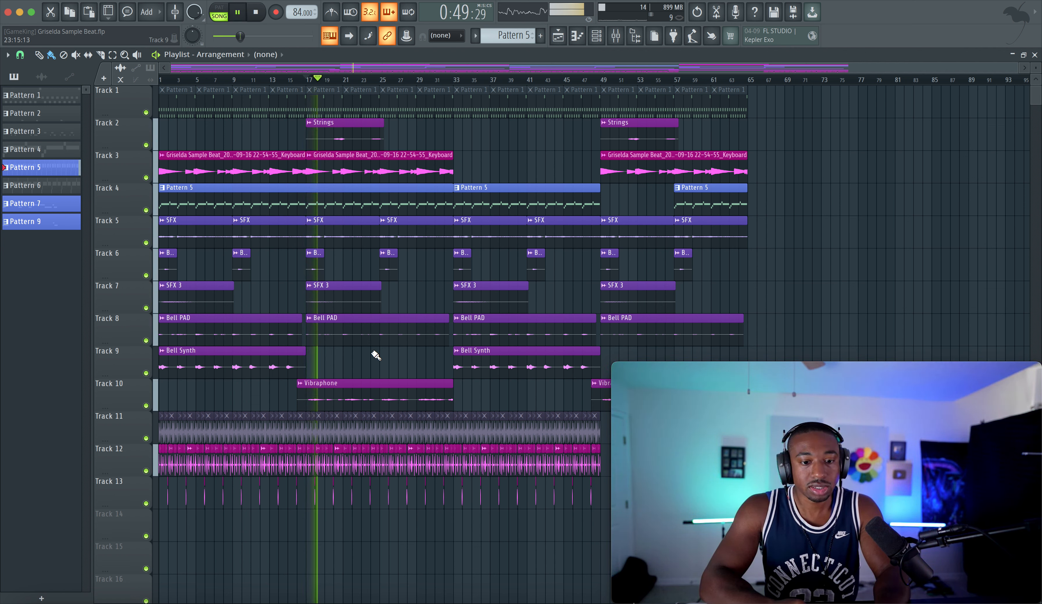
pyautogui.click(346, 384)
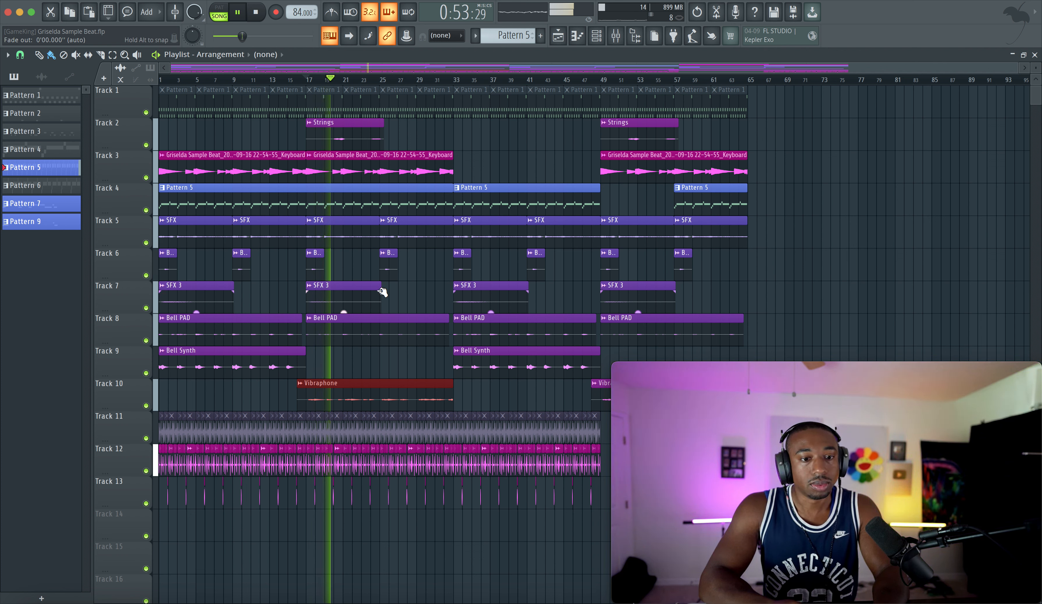
pyautogui.press('space')
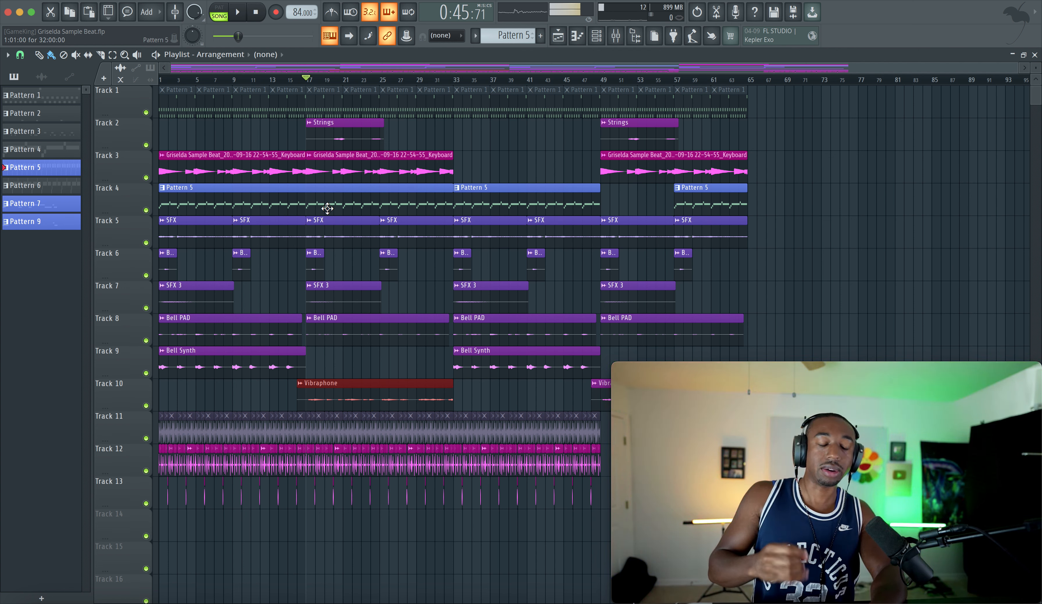
# Solo Track 4 during playback from bar 17 to hear Pattern 5 alone, and restore all the tracks
pyautogui.press('space')
pyautogui.keyDown('ctrl'); pyautogui.click(146, 210); pyautogui.keyUp('ctrl')
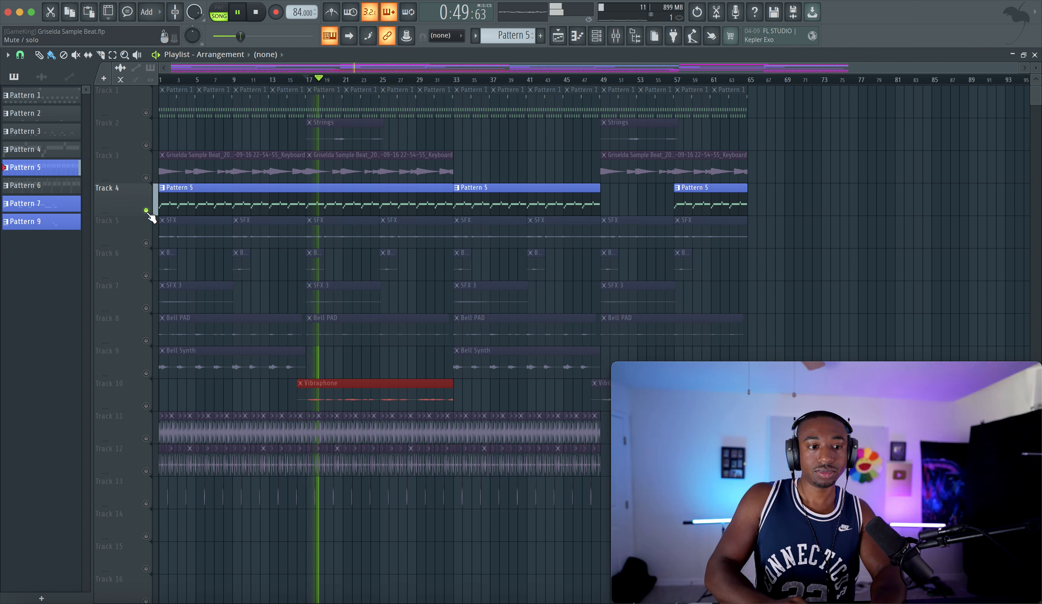
pyautogui.keyDown('ctrl'); pyautogui.click(146, 210); pyautogui.keyUp('ctrl')
pyautogui.press('space')
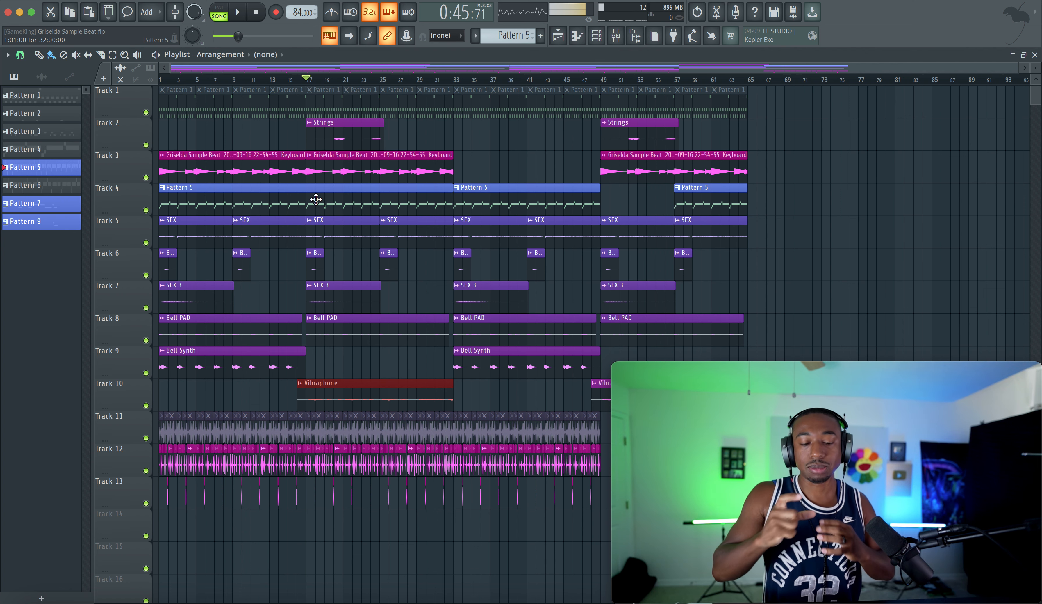
# Set the playback position to bar 33, marquee the empty space between the keyboard clips on Track 3, and play that section
pyautogui.click(454, 80)
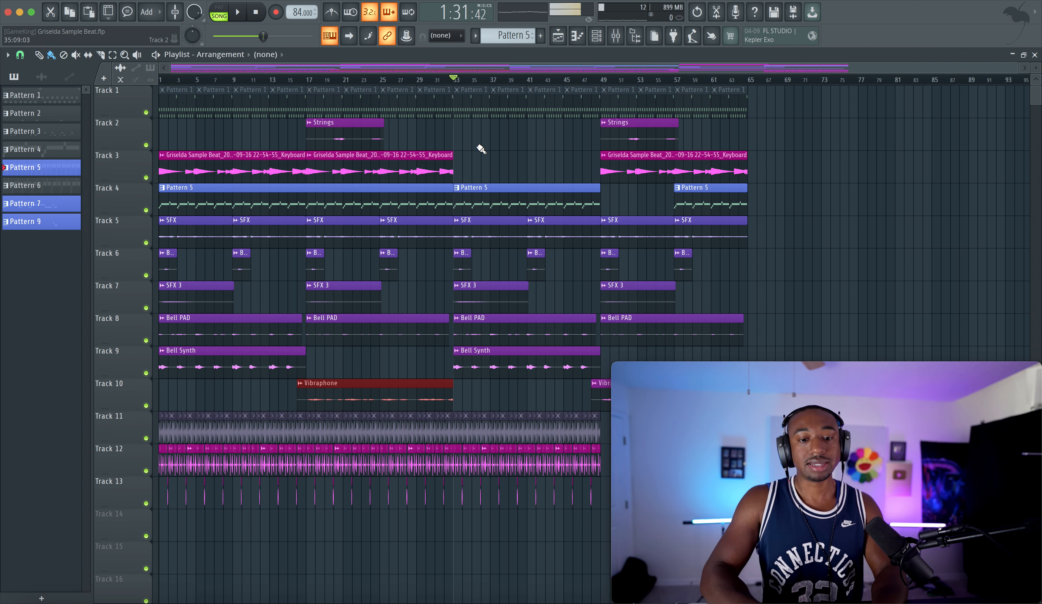
pyautogui.moveTo(472, 153); pyautogui.dragTo(580, 165)
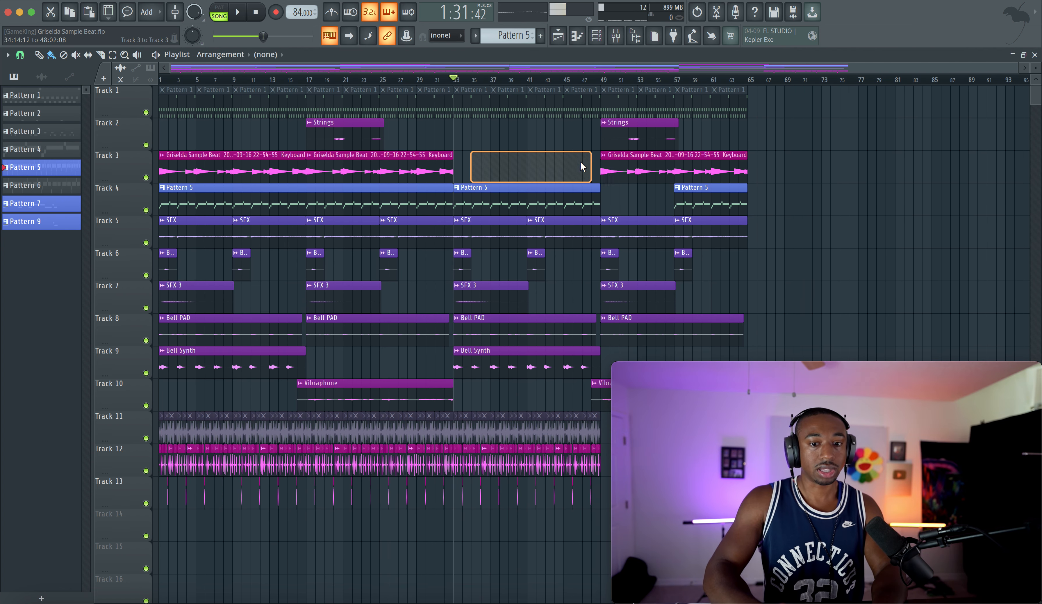
pyautogui.press('space')
pyautogui.press('space')
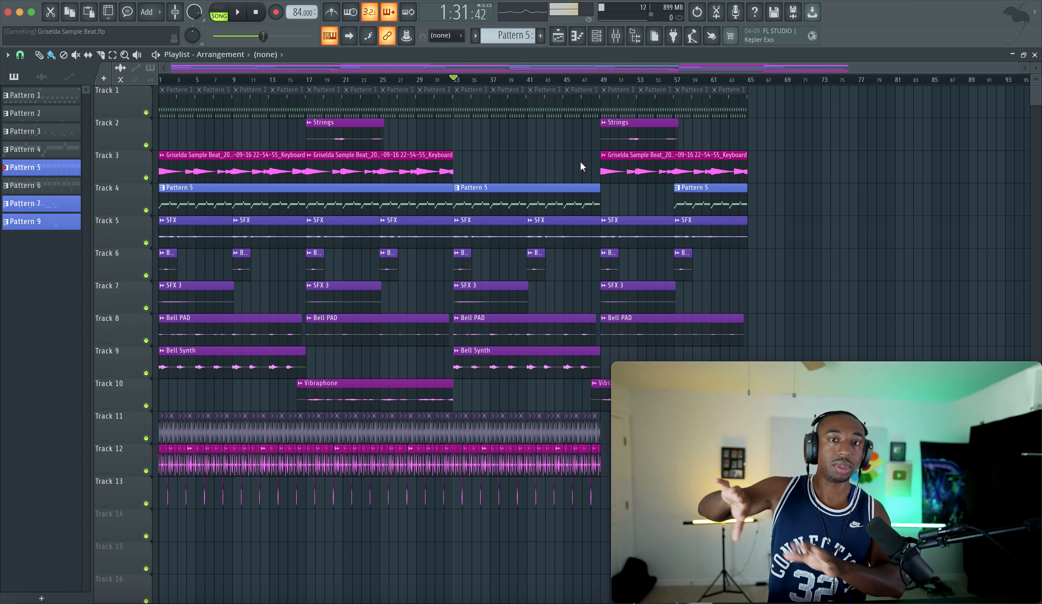
# Replay the section from bar 33 several times to hear it without the keyboard clip on Track 3
pyautogui.moveTo(459, 168); pyautogui.dragTo(597, 167)
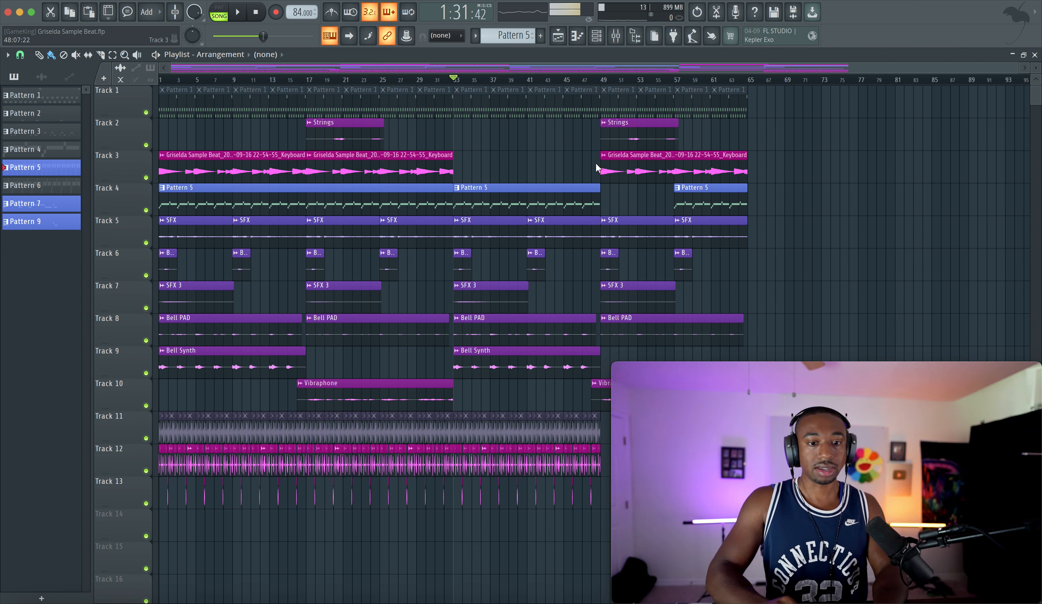
pyautogui.press('space')
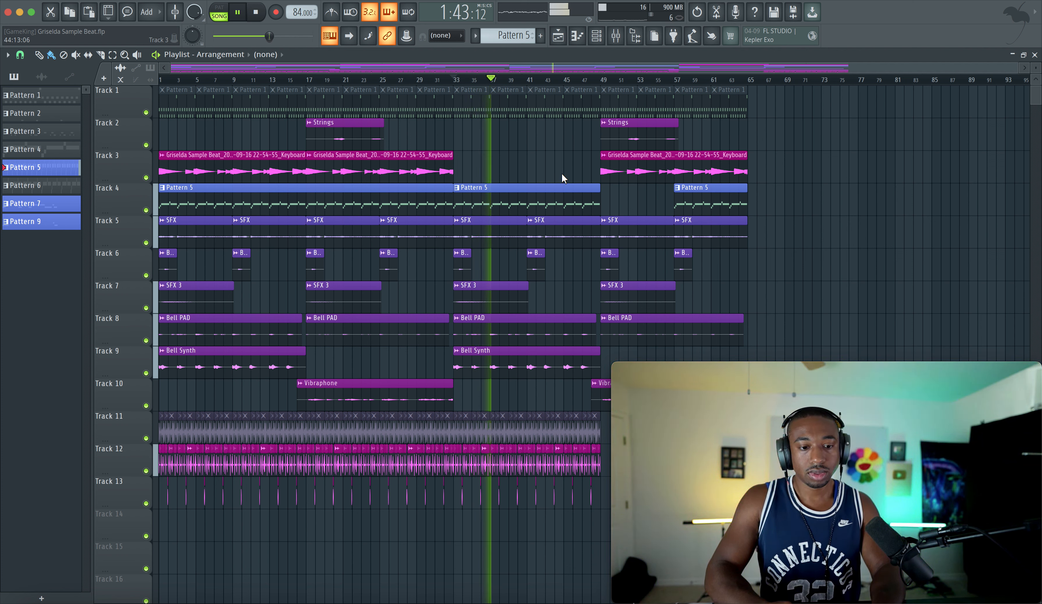
pyautogui.press('space')
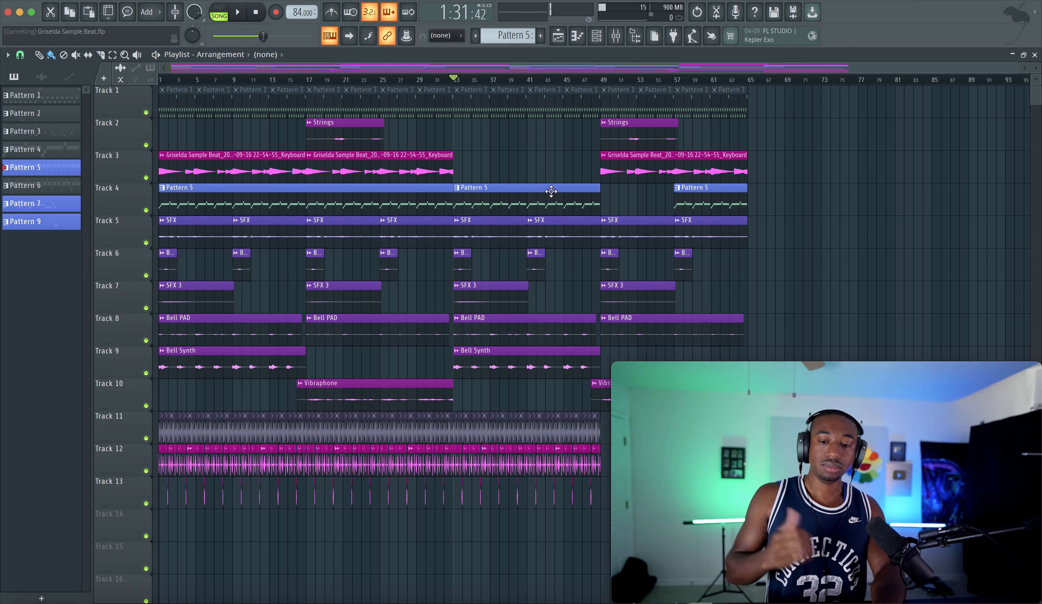
pyautogui.press('space')
pyautogui.press('space')
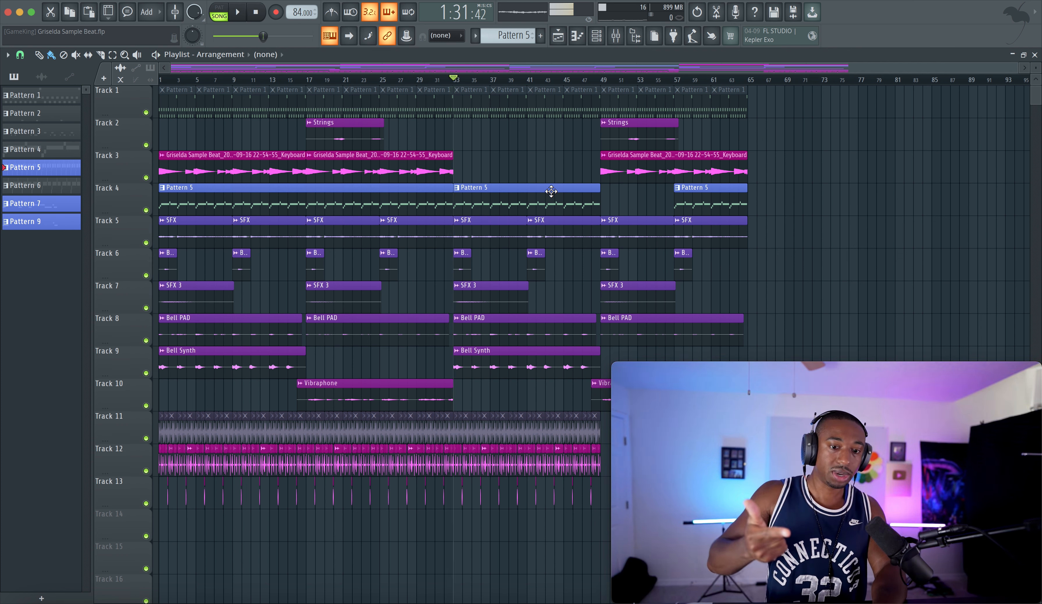
pyautogui.press('space')
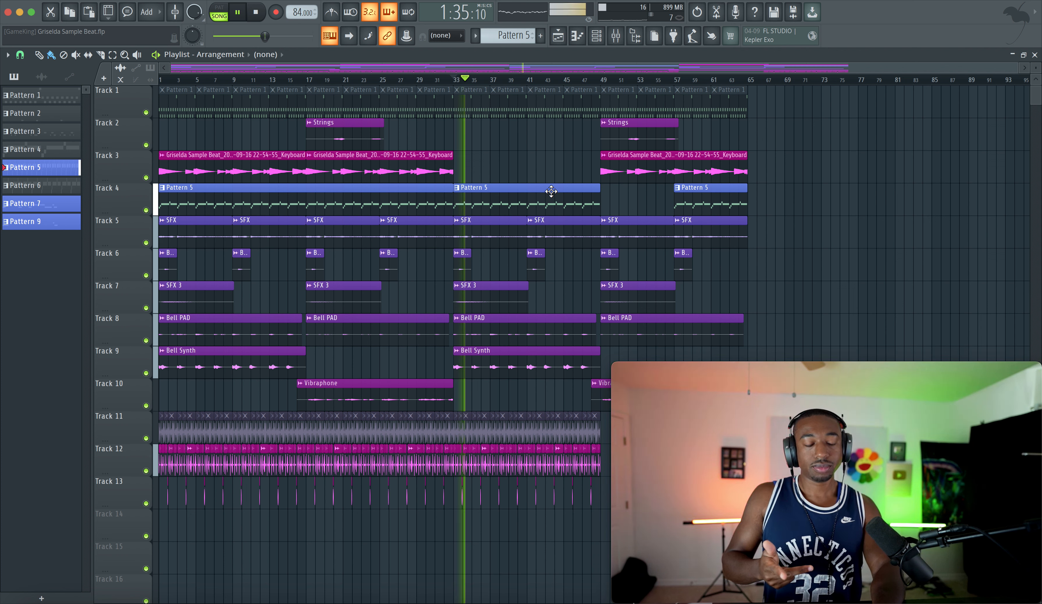
pyautogui.press('space')
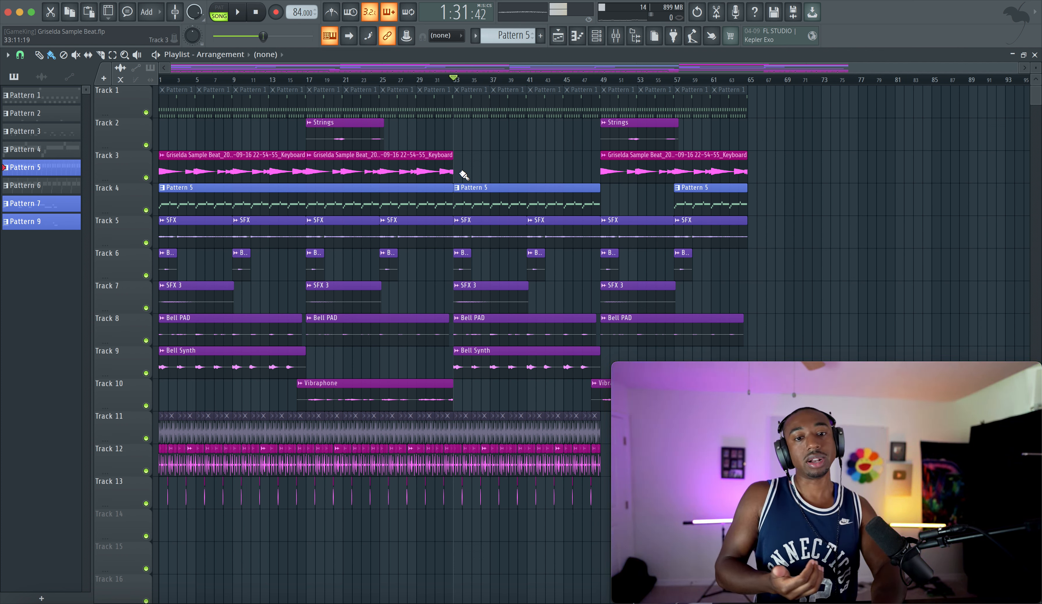
pyautogui.press('space')
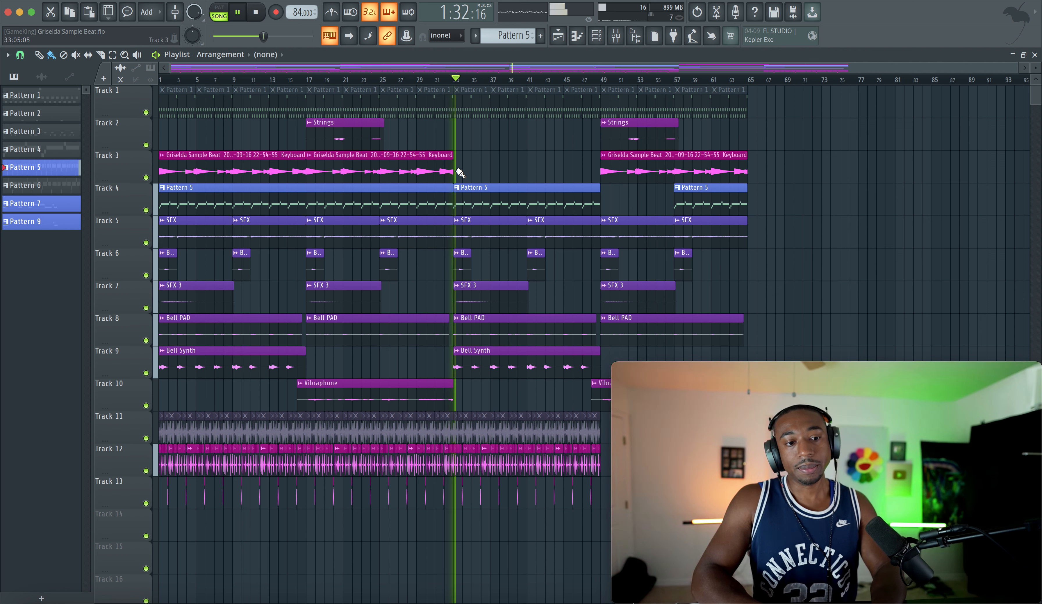
pyautogui.press('space')
# Compare the starts of the first two sections by briefly playing from bar 1 and from bar 17
pyautogui.click(164, 82)
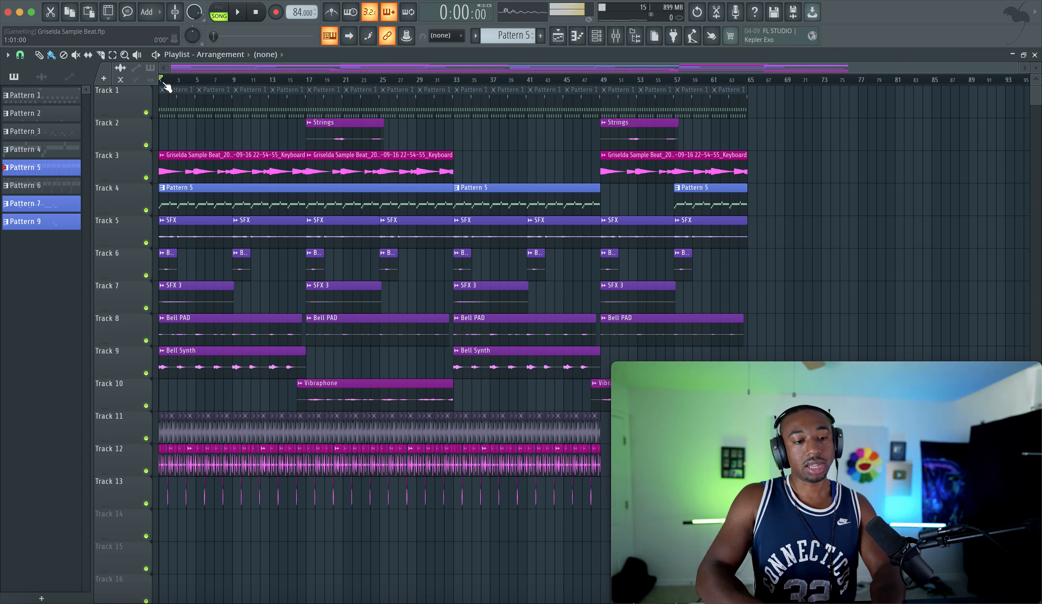
pyautogui.press('space')
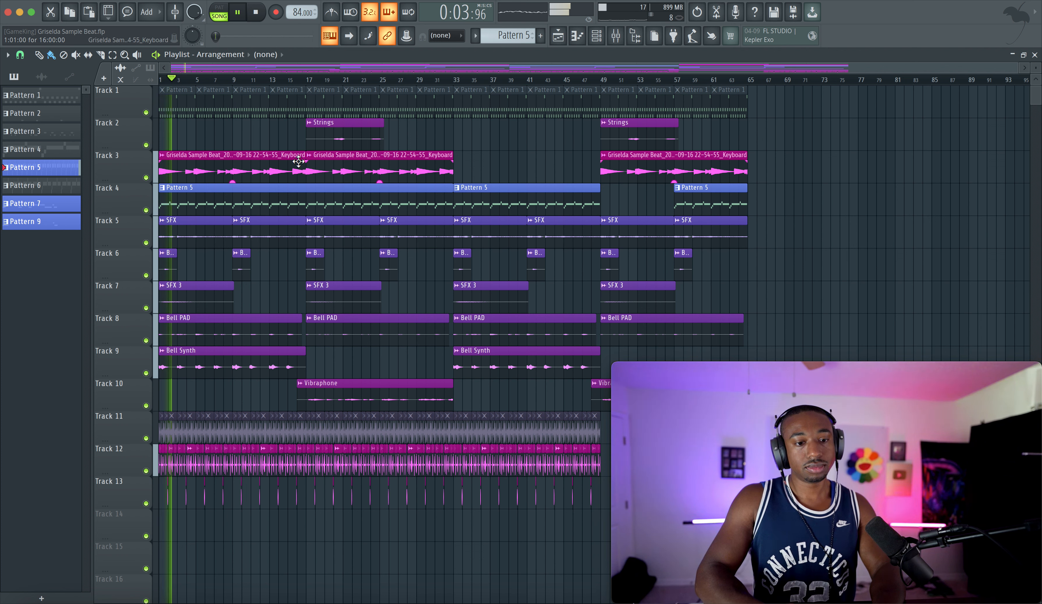
pyautogui.press('space')
pyautogui.click(309, 81)
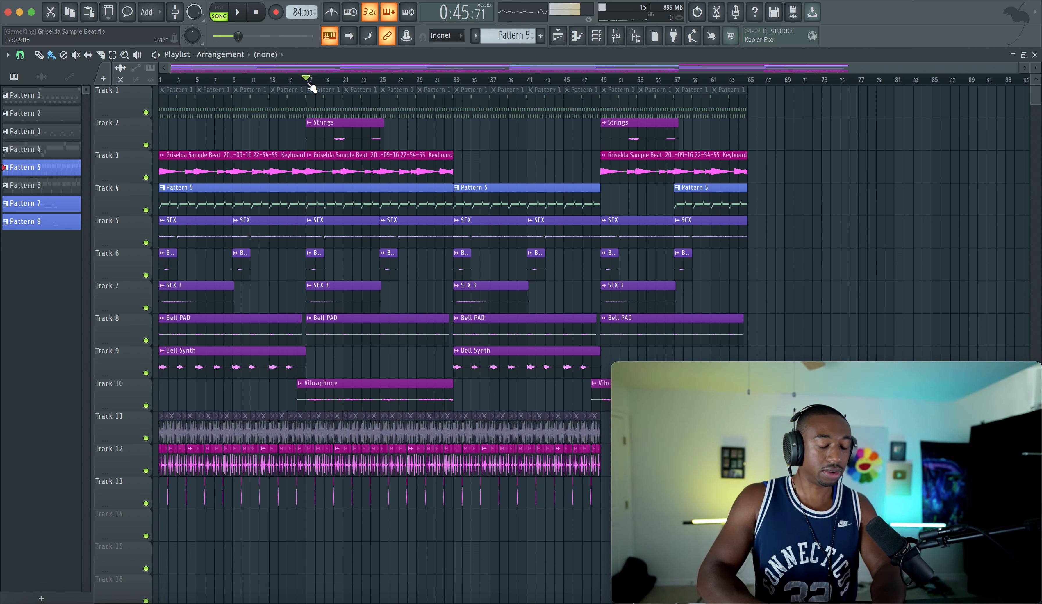
pyautogui.press('space')
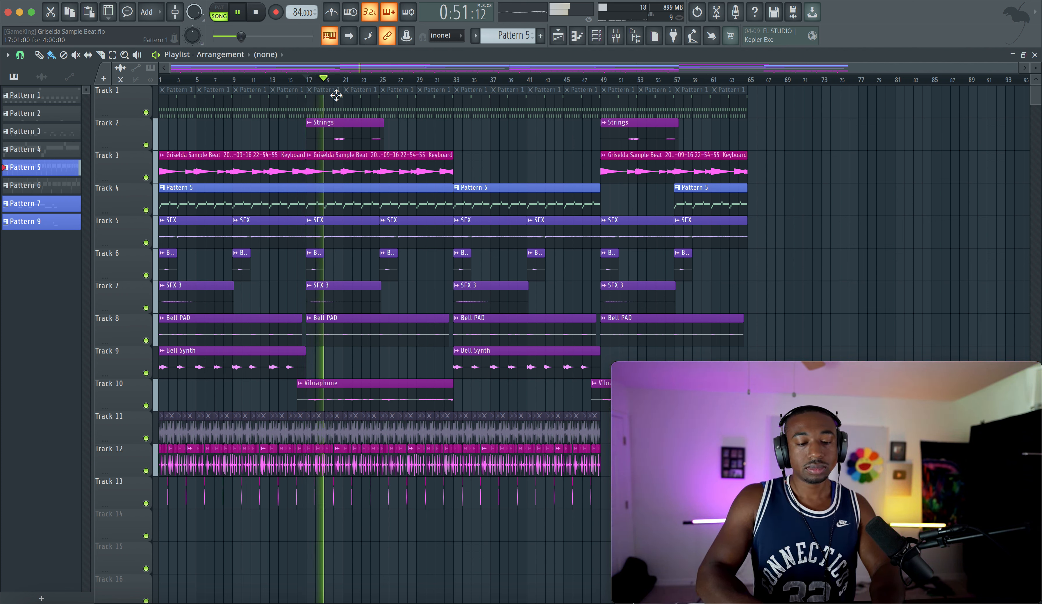
pyautogui.press('space')
# Play the third section from bar 33 and bring the remaining part of the arrangement into view
pyautogui.click(453, 78)
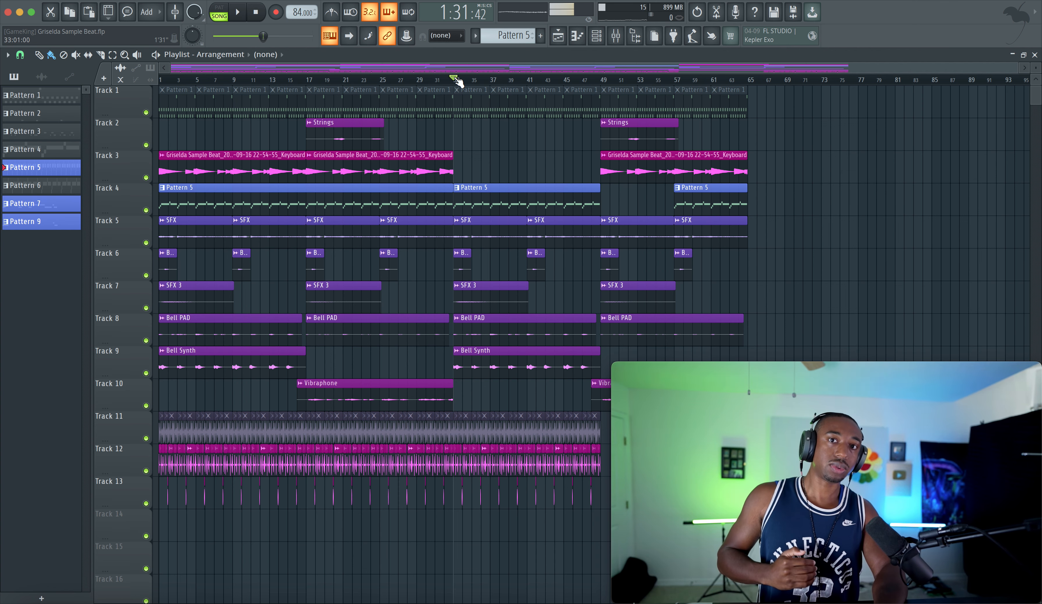
pyautogui.hscroll(3, 467, 145)
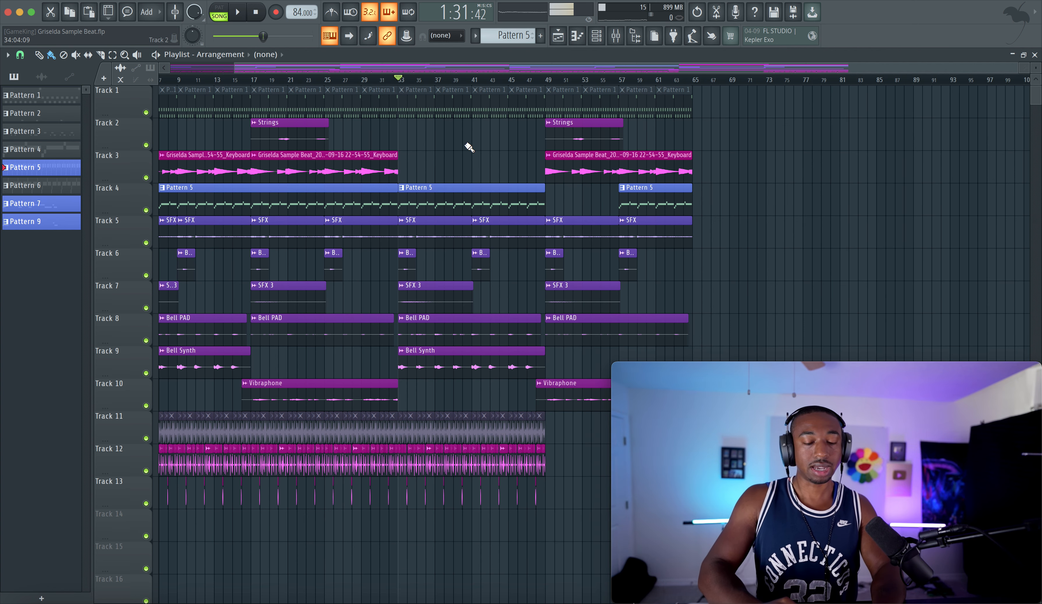
pyautogui.press('space')
pyautogui.hscroll(4, 469, 147)
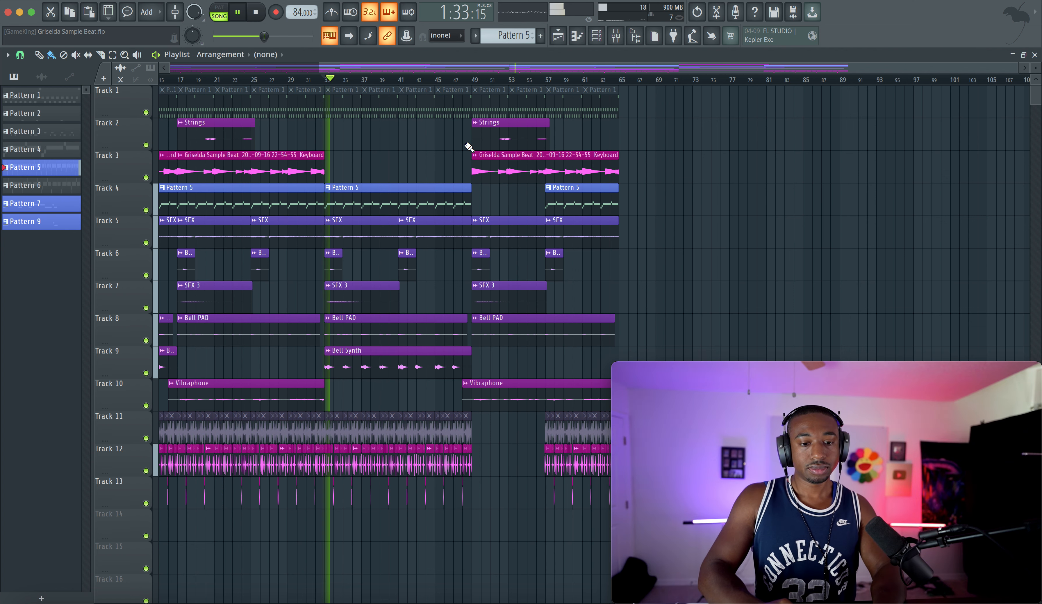
pyautogui.hscroll(4, 468, 147)
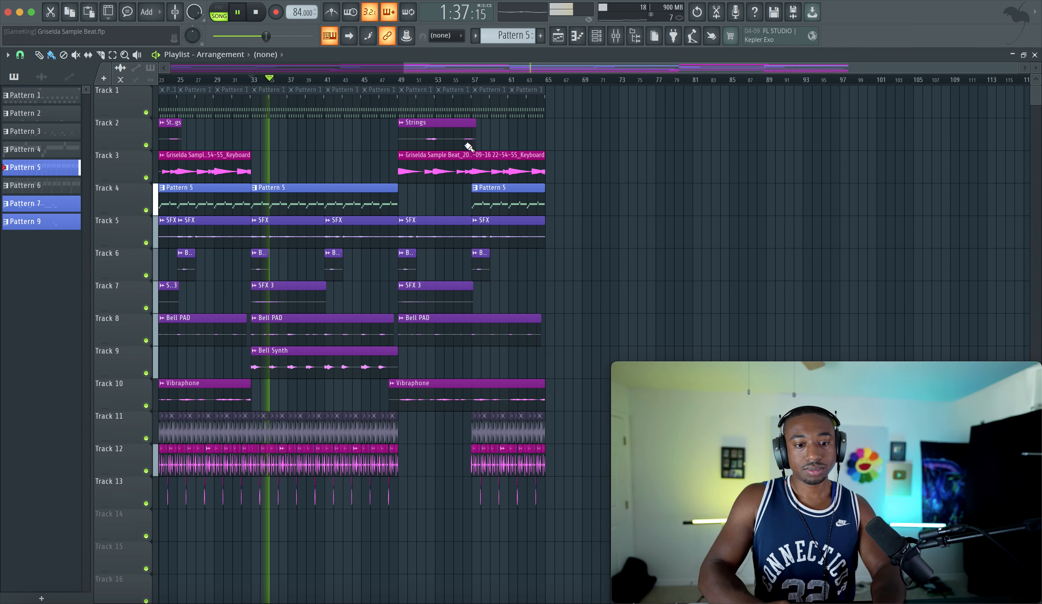
# Play the final section from bar 49 and examine closely how the drums and Pattern 5 return at bar 57
pyautogui.click(407, 79)
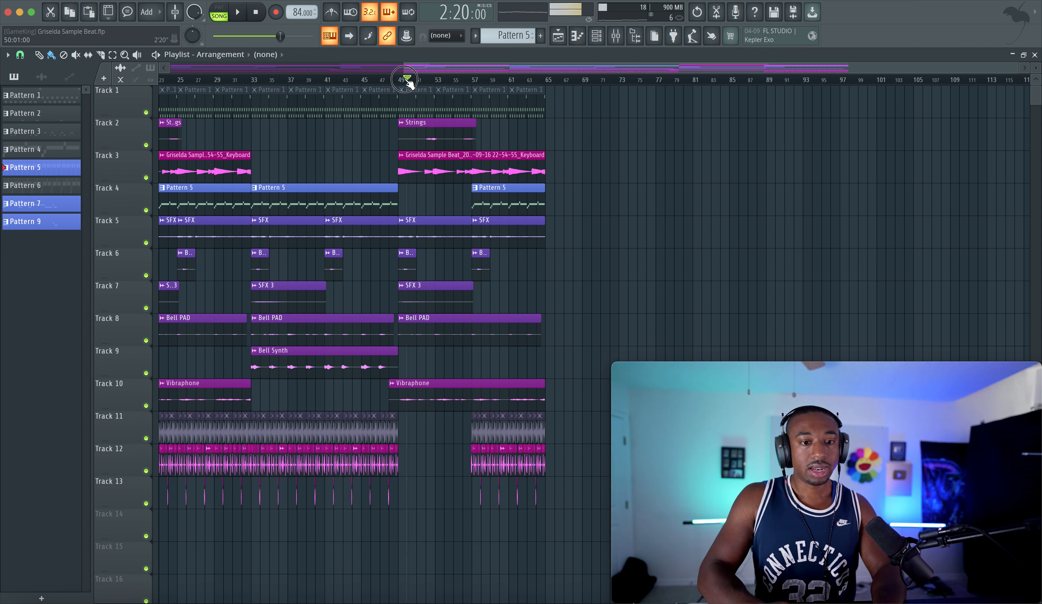
pyautogui.click(404, 79)
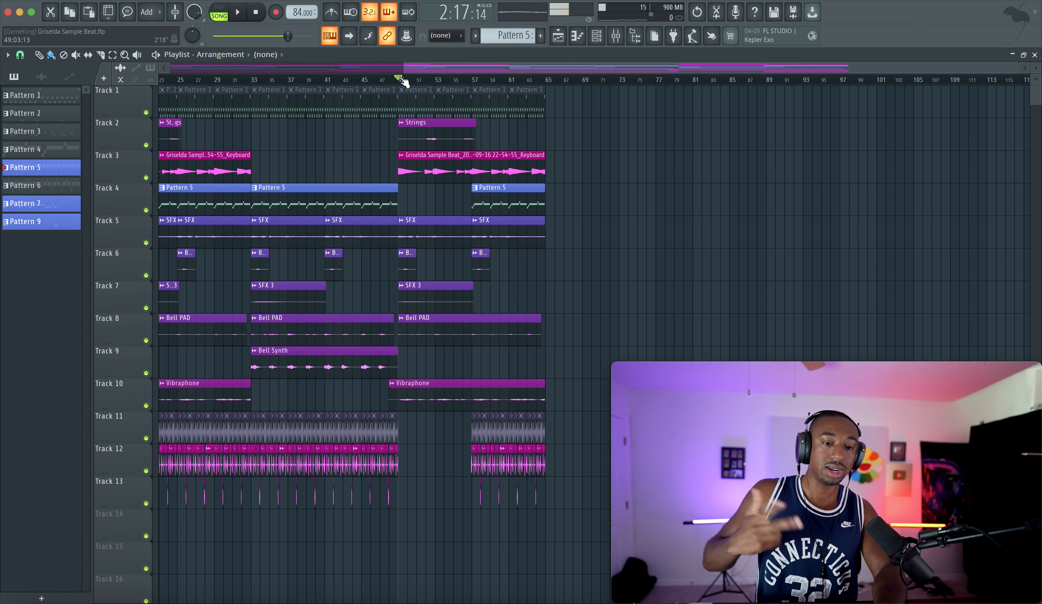
pyautogui.press('space')
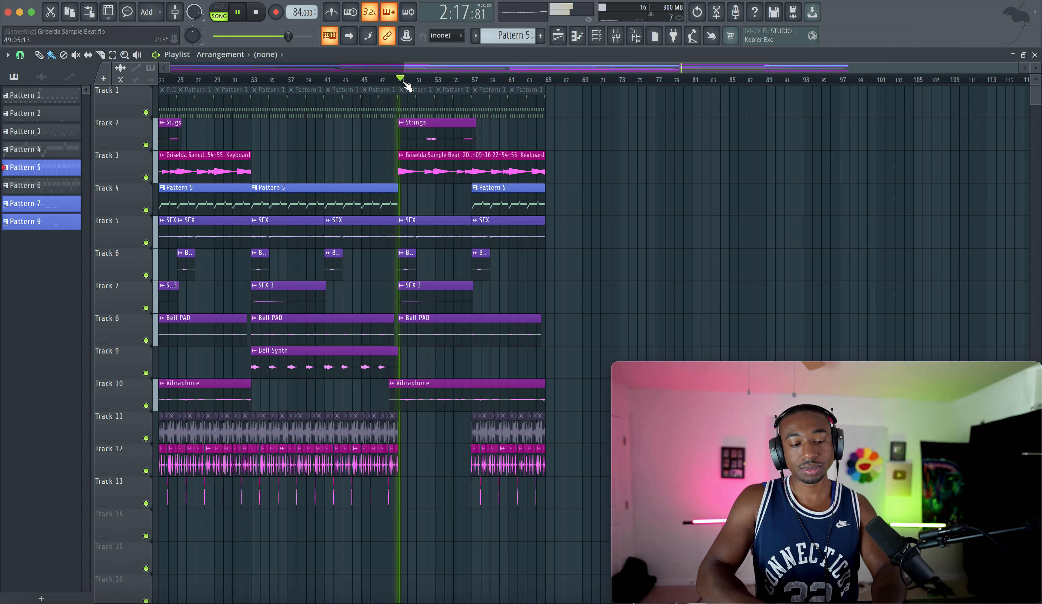
pyautogui.hscroll(2, 447, 181)
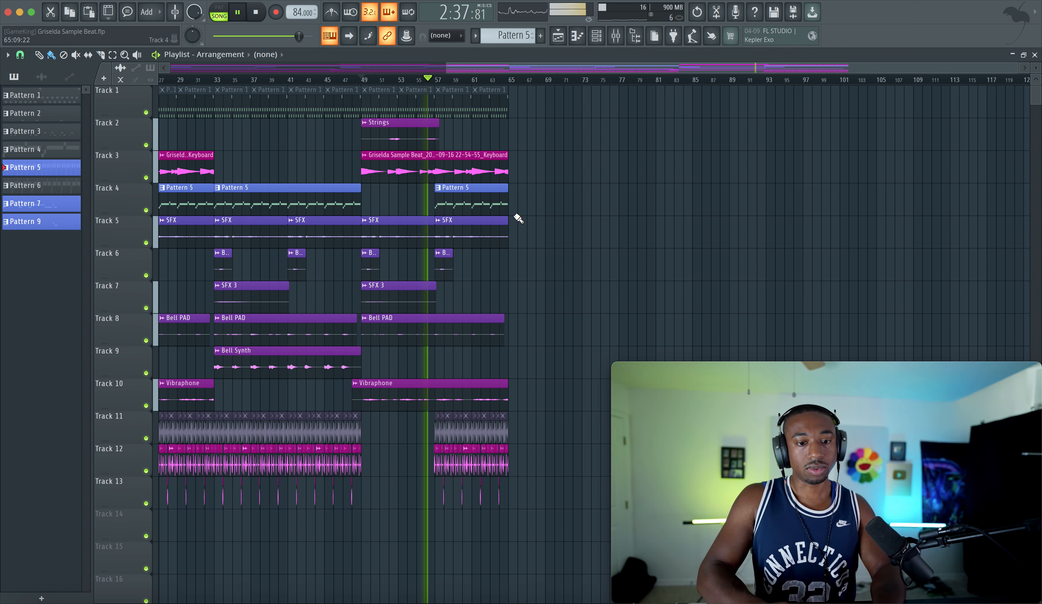
pyautogui.hscroll(1, 514, 214)
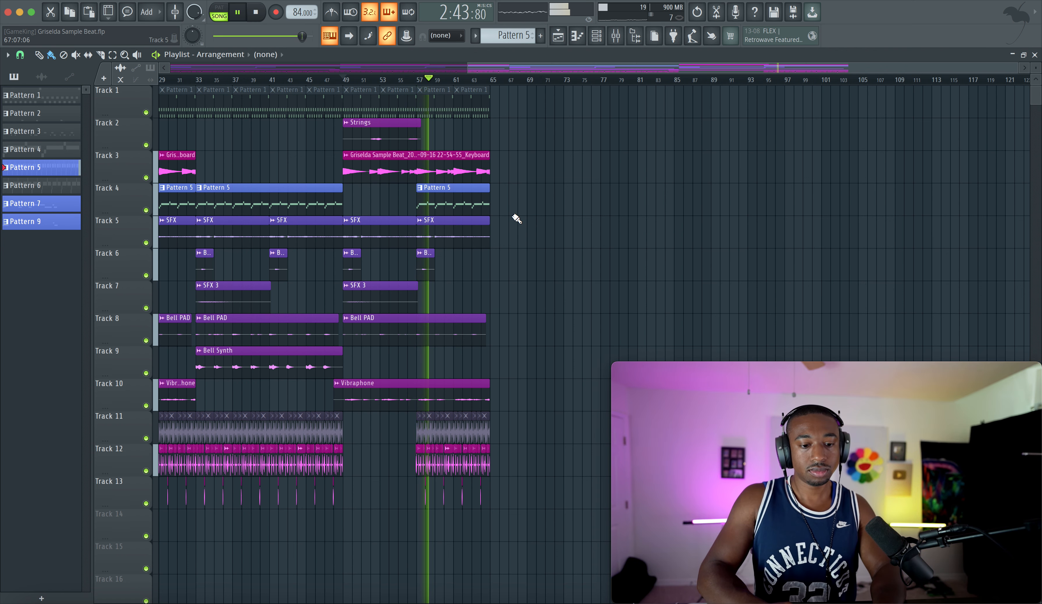
pyautogui.scroll(4, 509, 232)
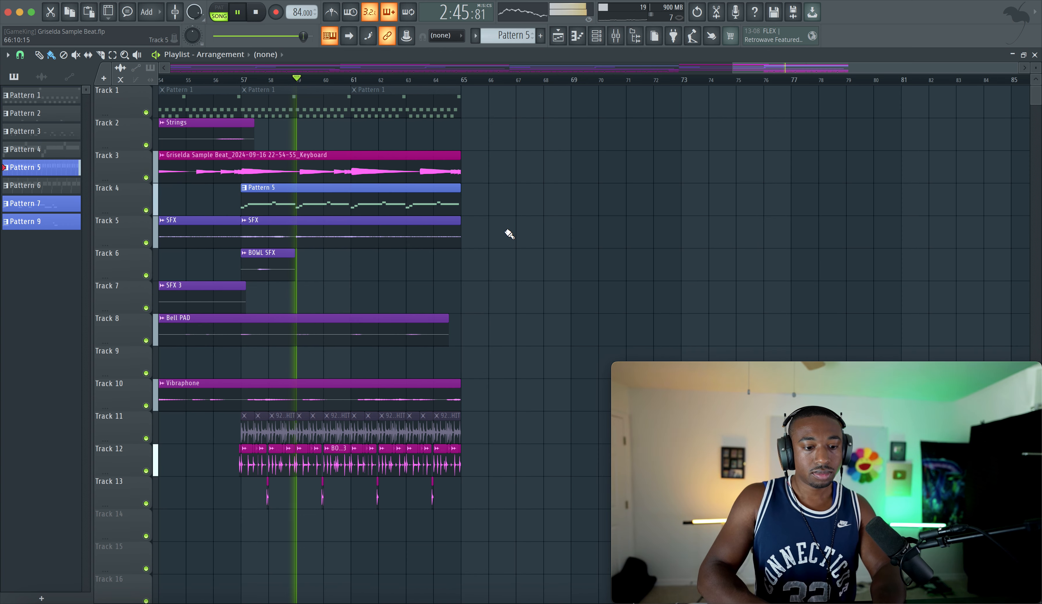
# Play the final section on through its last bars while comparing it with the earlier sections, and stop playback
pyautogui.scroll(-2, 508, 230)
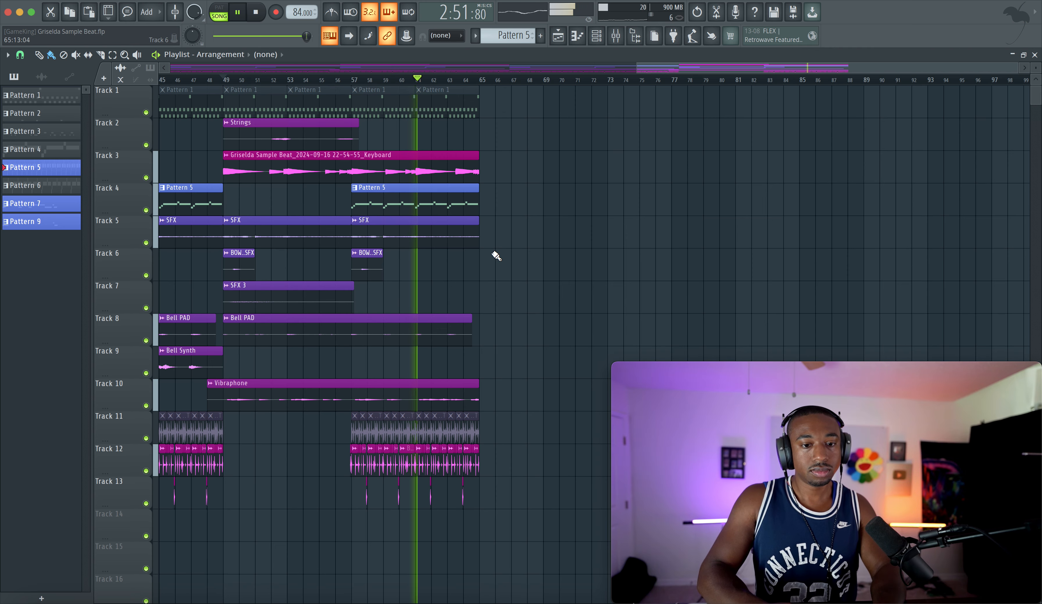
pyautogui.scroll(-1, 497, 255)
pyautogui.scroll(-4, 498, 255)
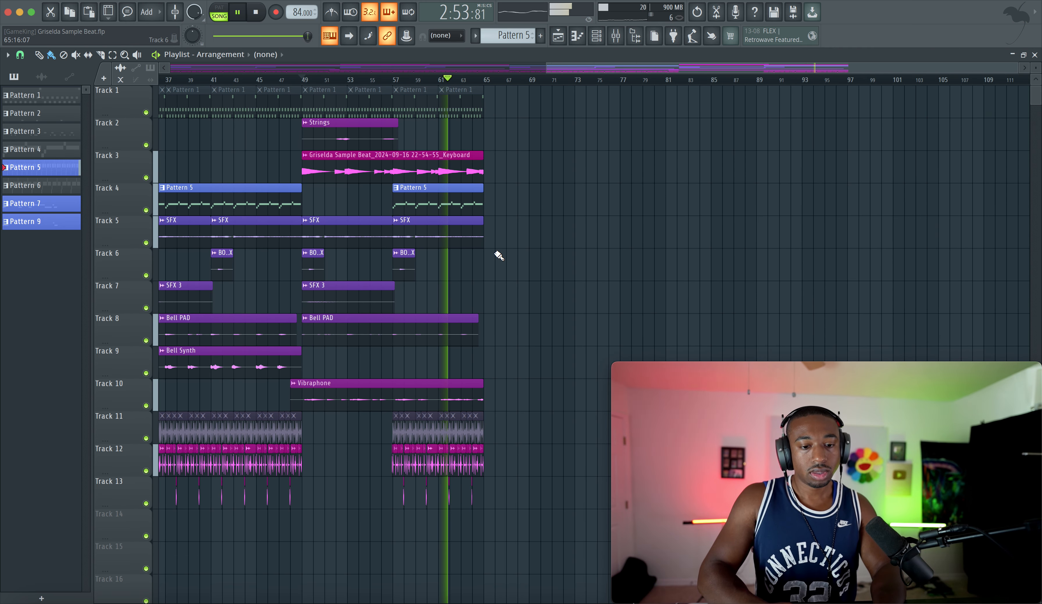
pyautogui.press('space')
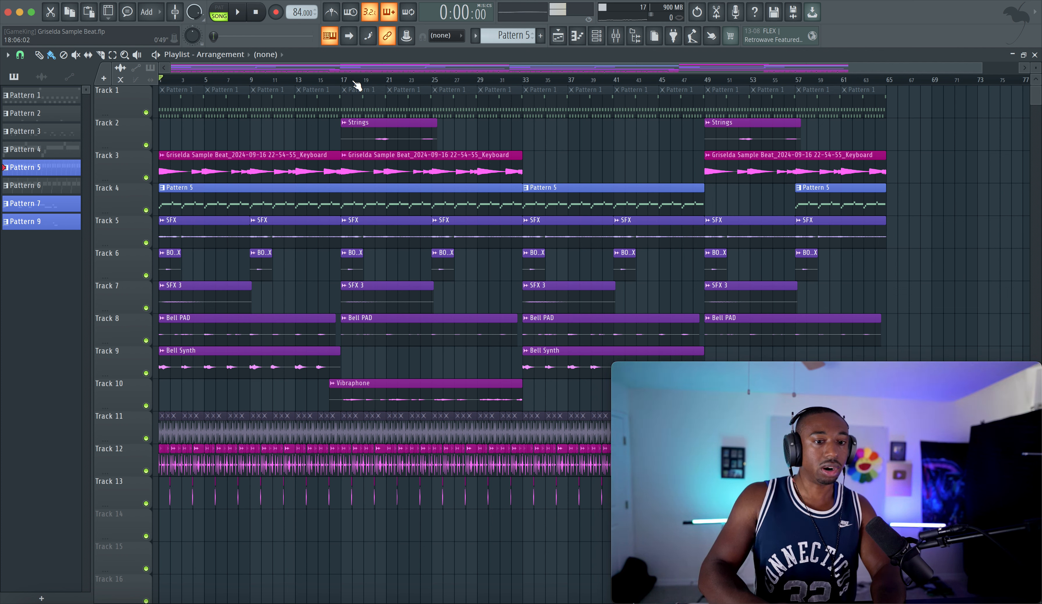
# Identify the section starts at bars 17, 33 and 49, then mark bars 17 to 33 and briefly play the second section
pyautogui.click(344, 80)
pyautogui.click(526, 82)
pyautogui.click(706, 80)
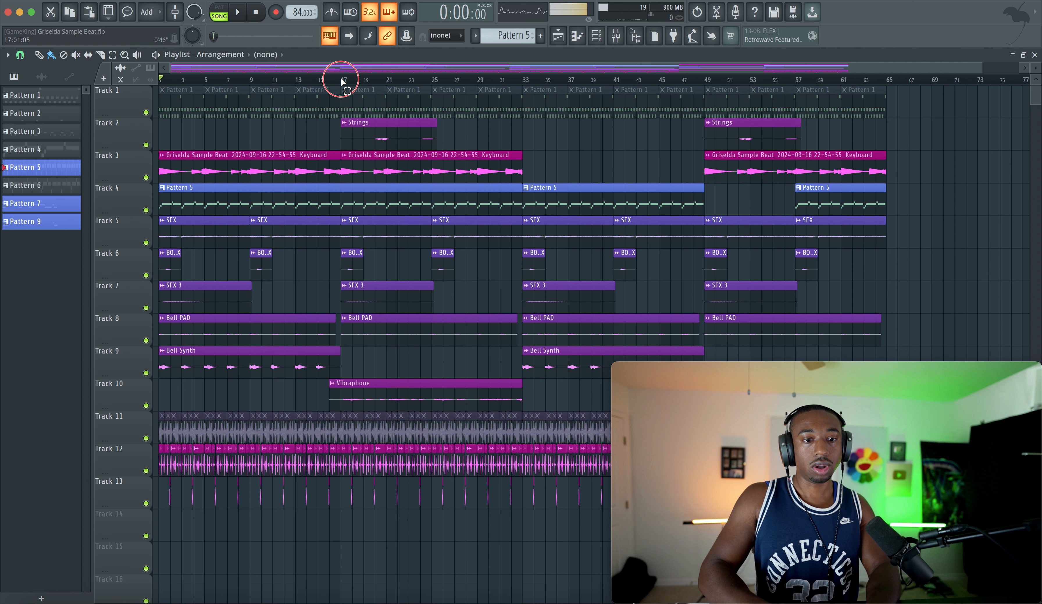
pyautogui.moveTo(339, 79); pyautogui.dragTo(528, 79)
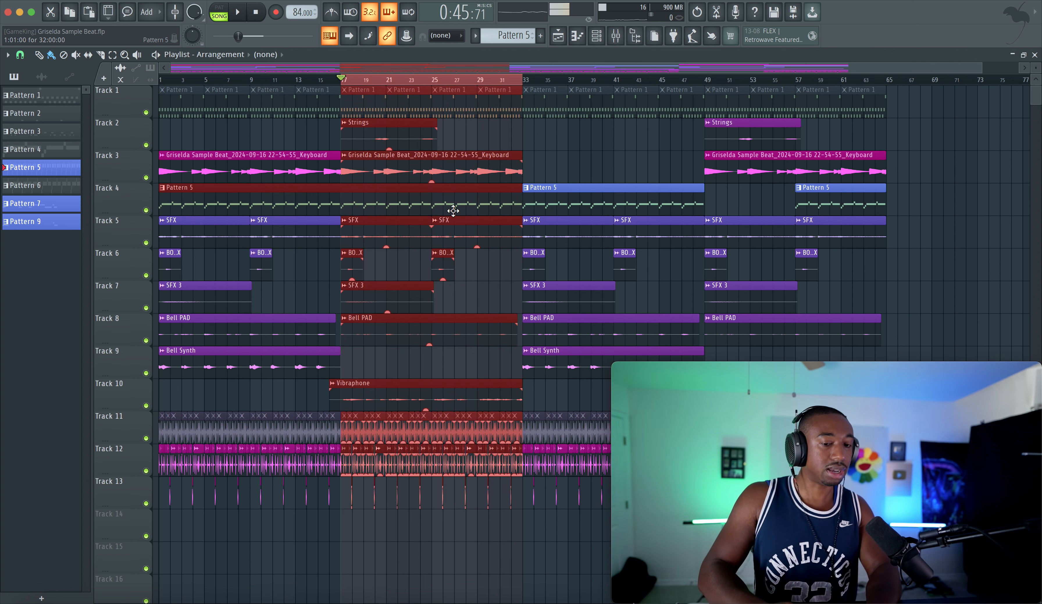
pyautogui.press('space')
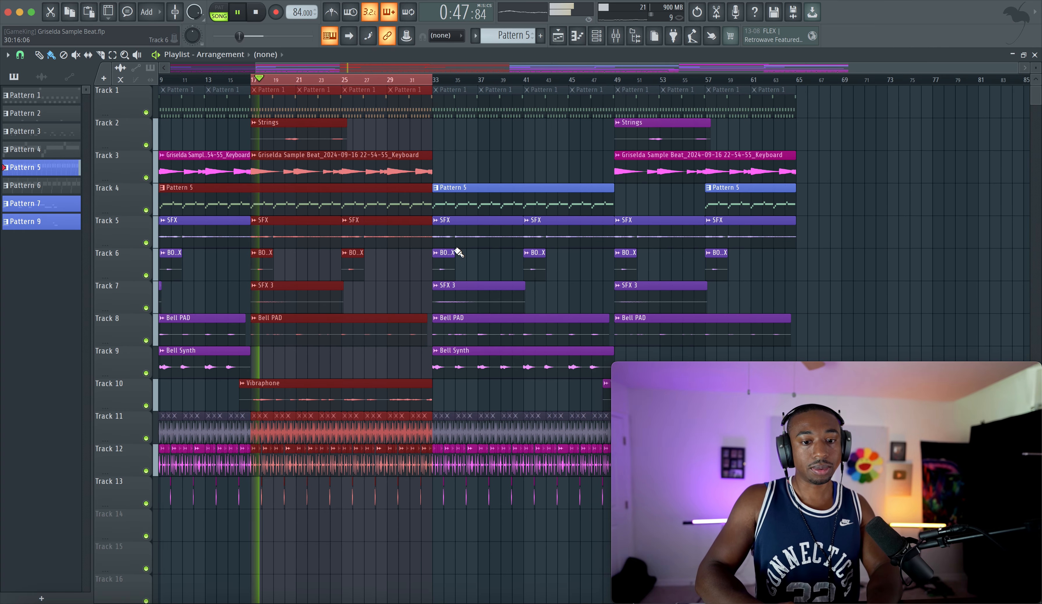
pyautogui.press('space')
# Mark the third section from bar 33 and the final section from bar 49 to bar 65 on the timeline to examine their elements
pyautogui.moveTo(435, 83); pyautogui.dragTo(609, 78)
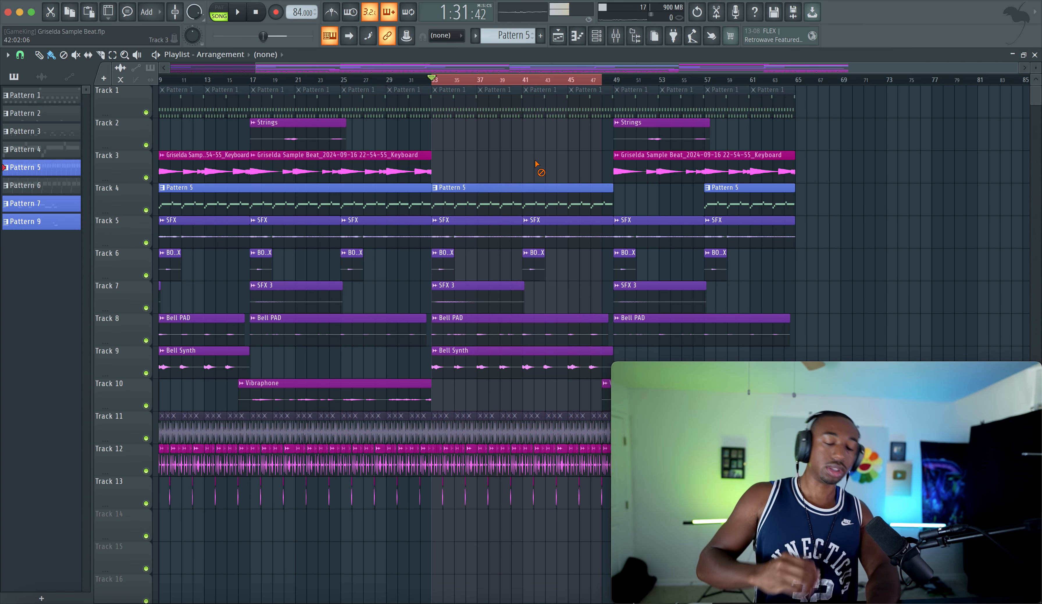
pyautogui.hscroll(4, 536, 163)
pyautogui.moveTo(523, 78); pyautogui.dragTo(704, 77)
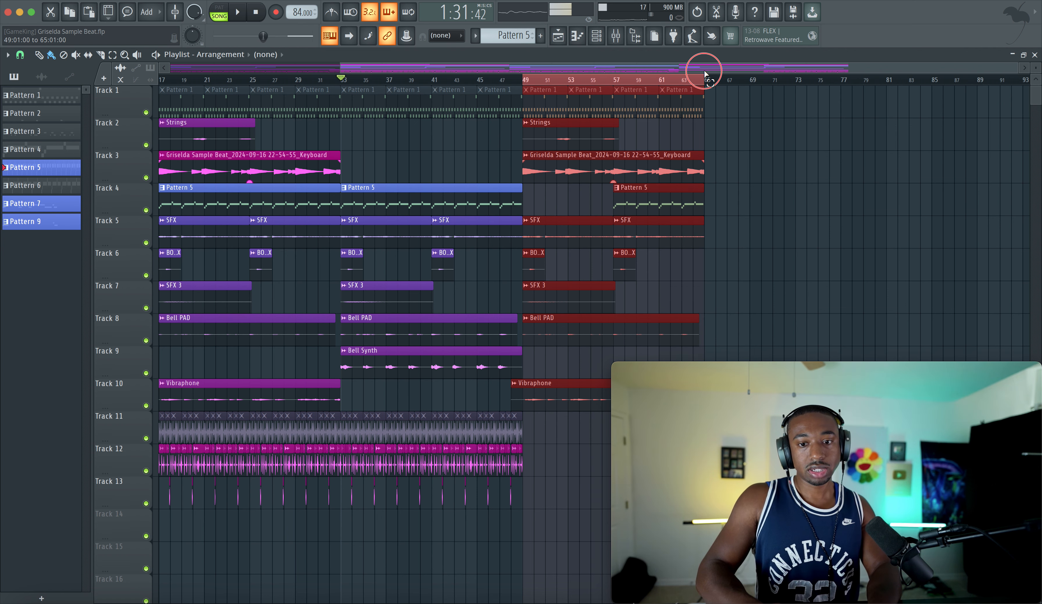
pyautogui.hscroll(4, 629, 123)
pyautogui.hscroll(2, 551, 153)
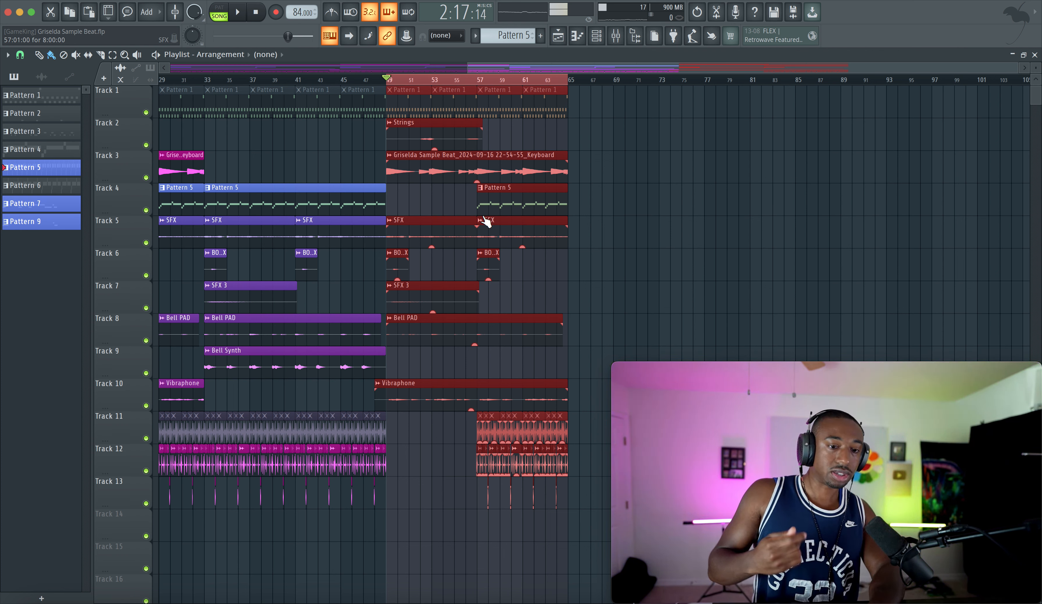
pyautogui.click(457, 213)
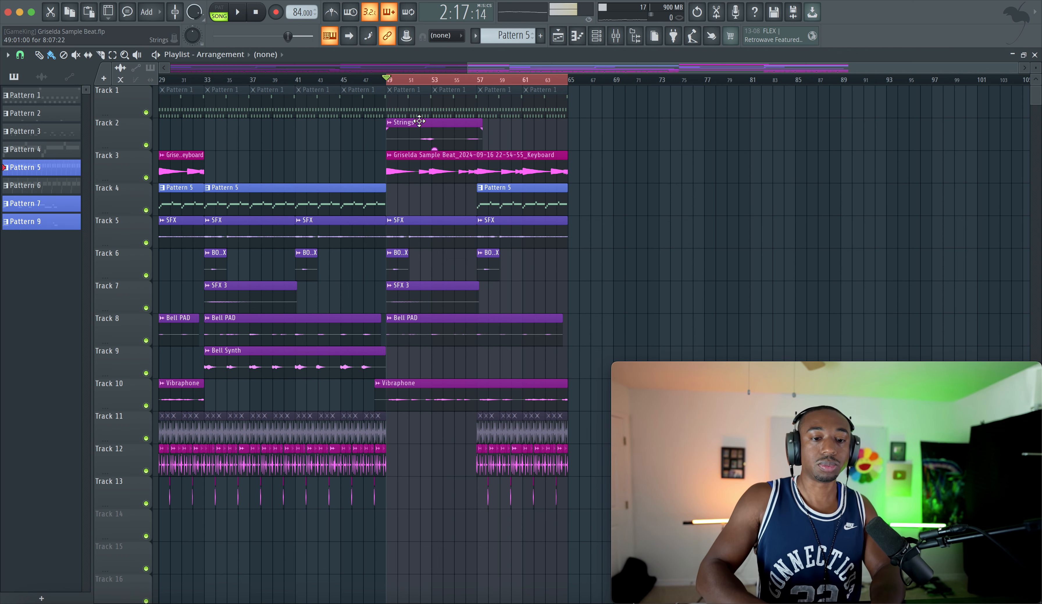
# Mark the last eight bars from bar 57 to bar 65 and briefly play their start
pyautogui.click(479, 80)
pyautogui.moveTo(532, 81); pyautogui.dragTo(560, 84)
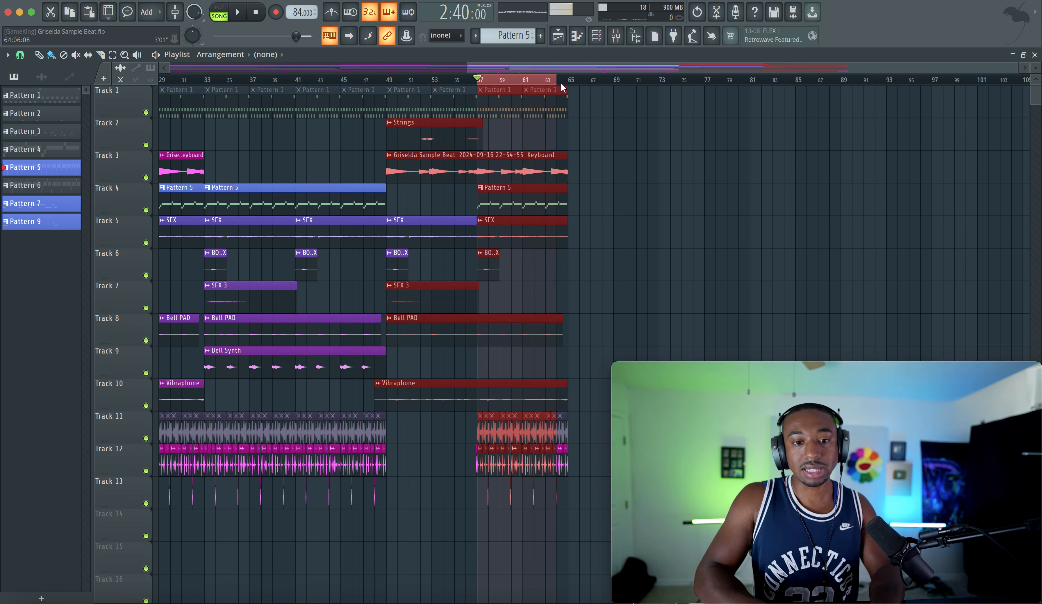
pyautogui.keyDown('super'); pyautogui.click(479, 77); pyautogui.keyUp('super')
pyautogui.moveTo(480, 79); pyautogui.dragTo(570, 85)
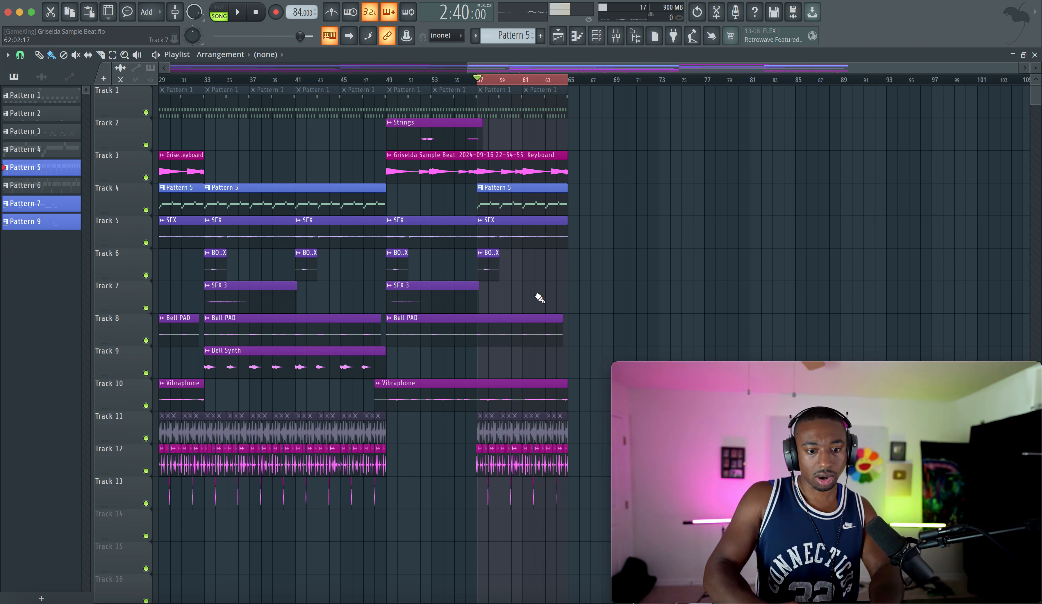
pyautogui.press('space')
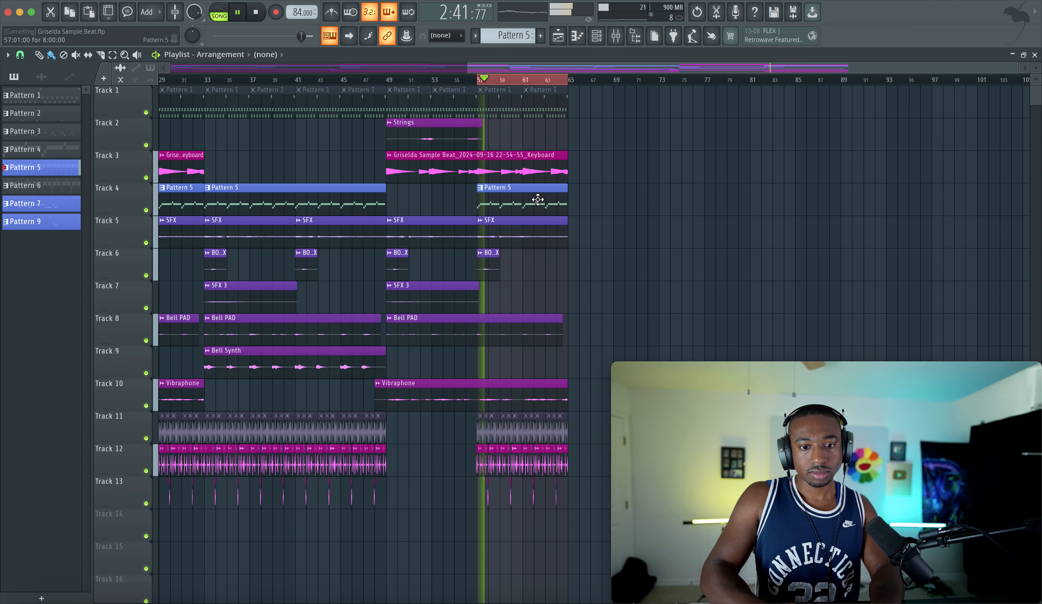
pyautogui.scroll(-3, 538, 200)
pyautogui.press('space')
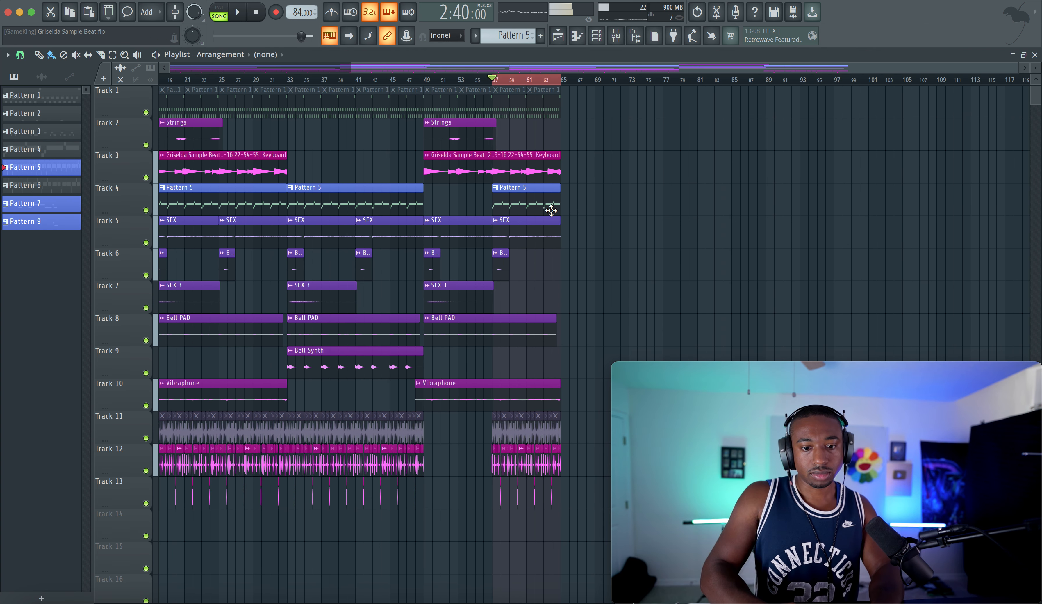
# Review the whole arrangement and take a brief look at the mixer
pyautogui.hscroll(-3, 432, 96)
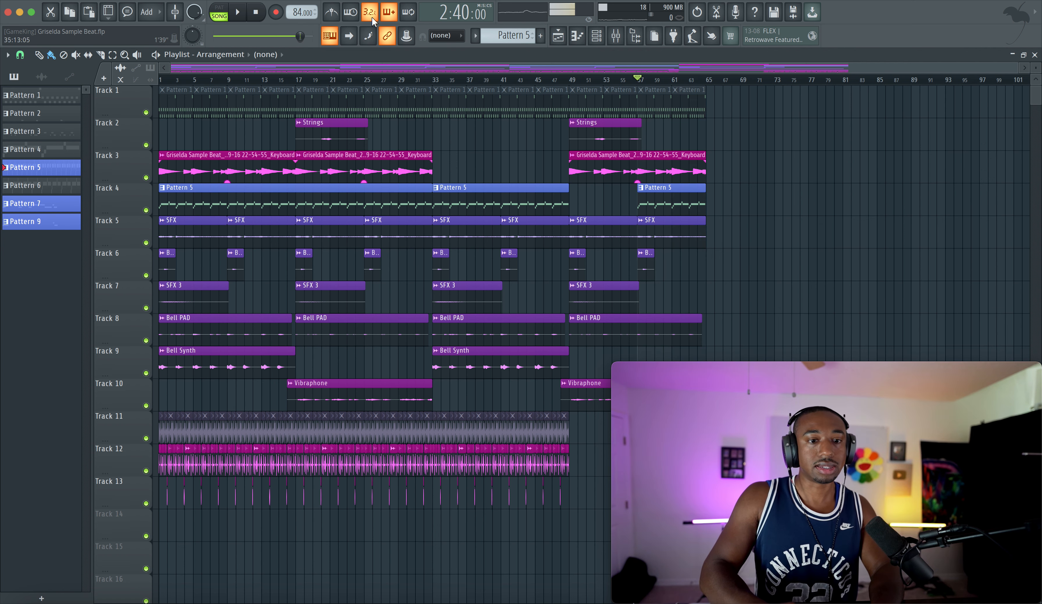
pyautogui.click(623, 37)
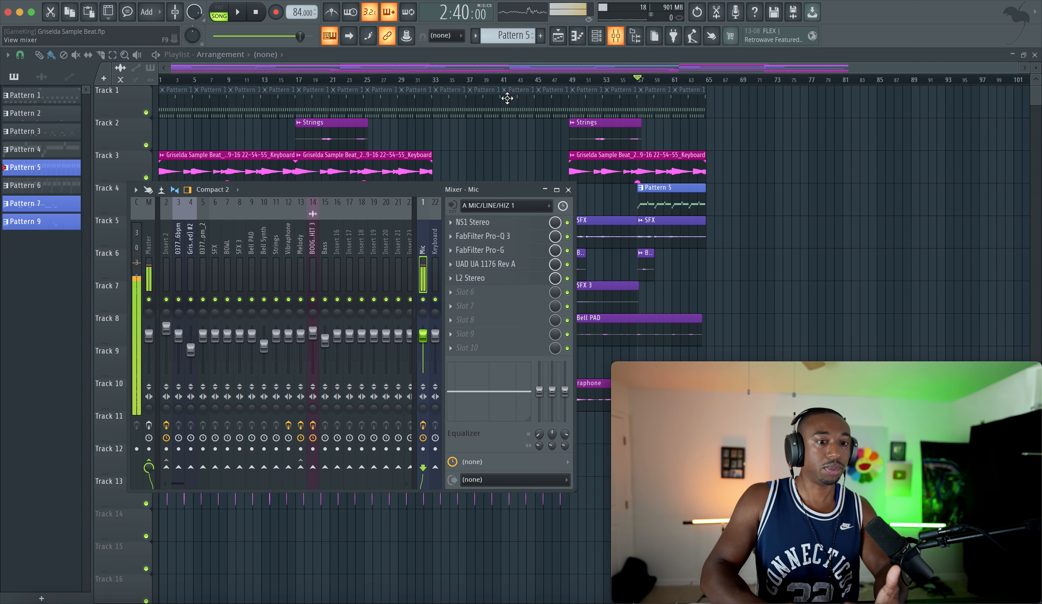
pyautogui.click(568, 190)
# Return to the start of the song and play the full beat from bar 1 with the whole arrangement in view
pyautogui.click(260, 14)
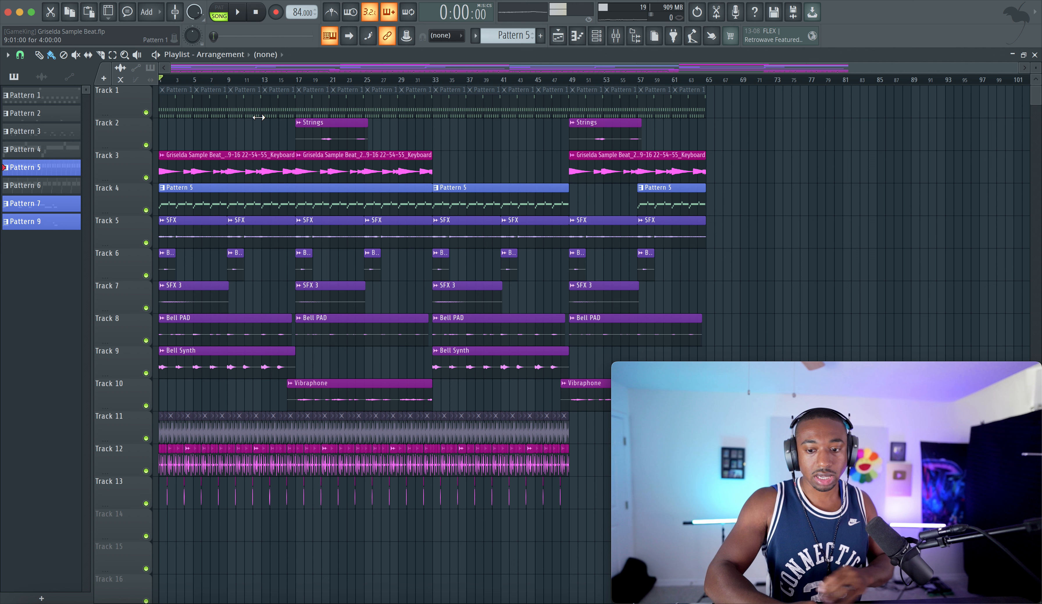
pyautogui.click(246, 17)
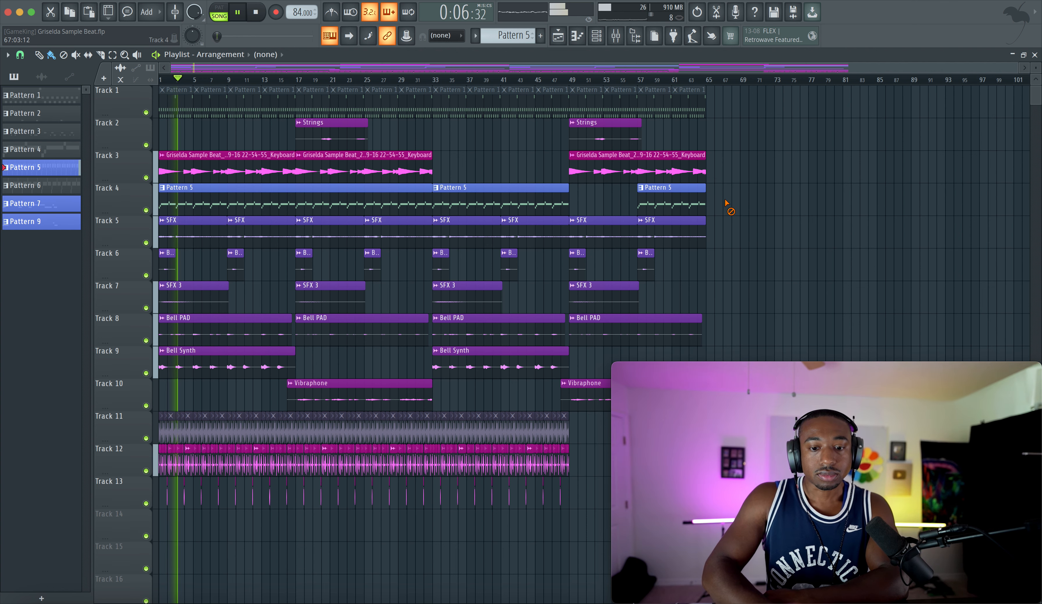
pyautogui.scroll(-1, 726, 203)
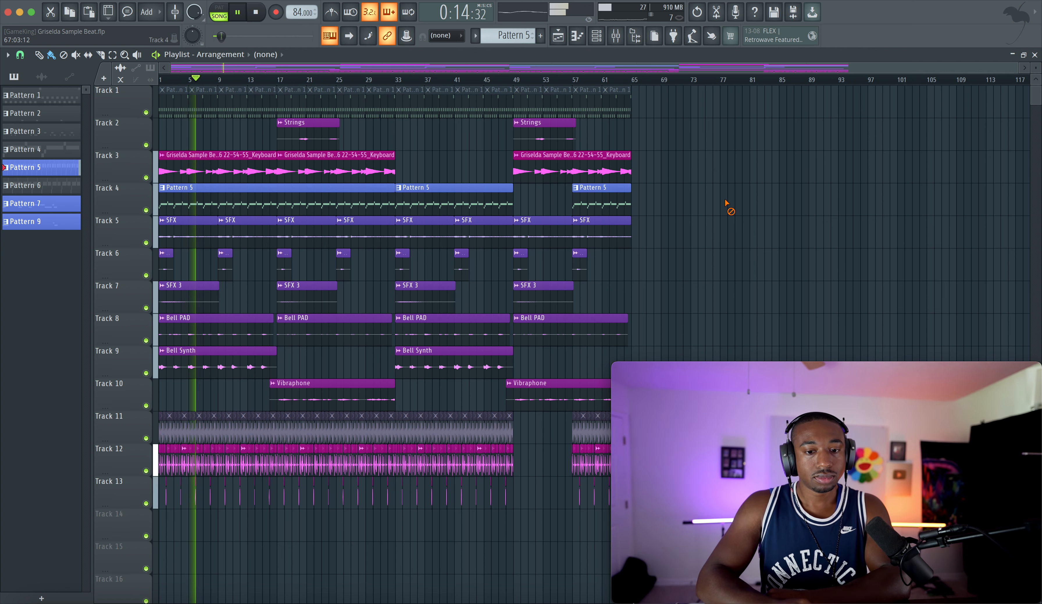
pyautogui.scroll(-1, 726, 203)
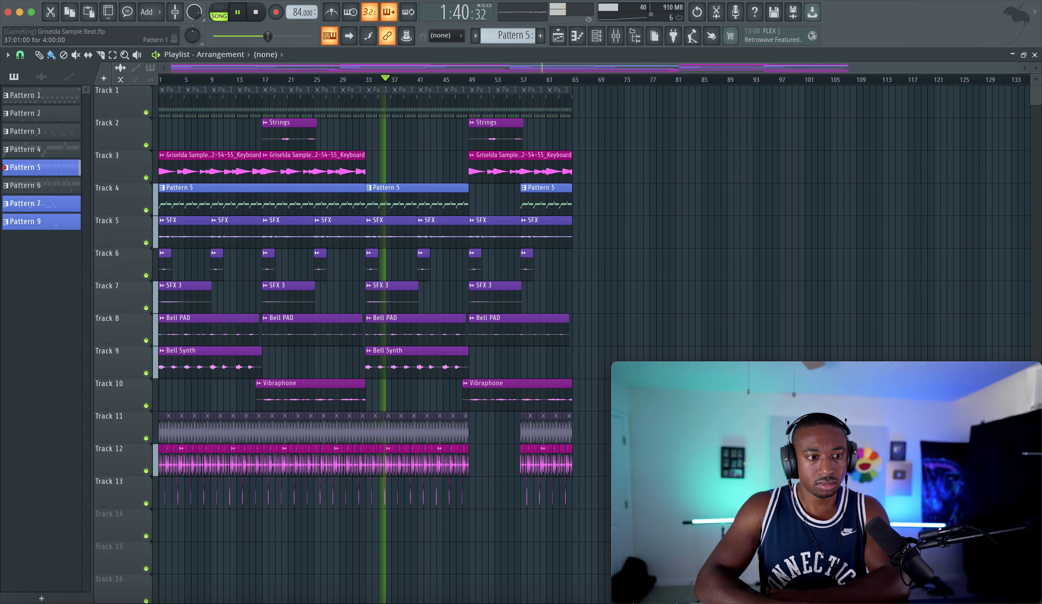
# Set the audio buffer length to 608 samples in the audio settings while the beat keeps playing
pyautogui.click(251, 1)
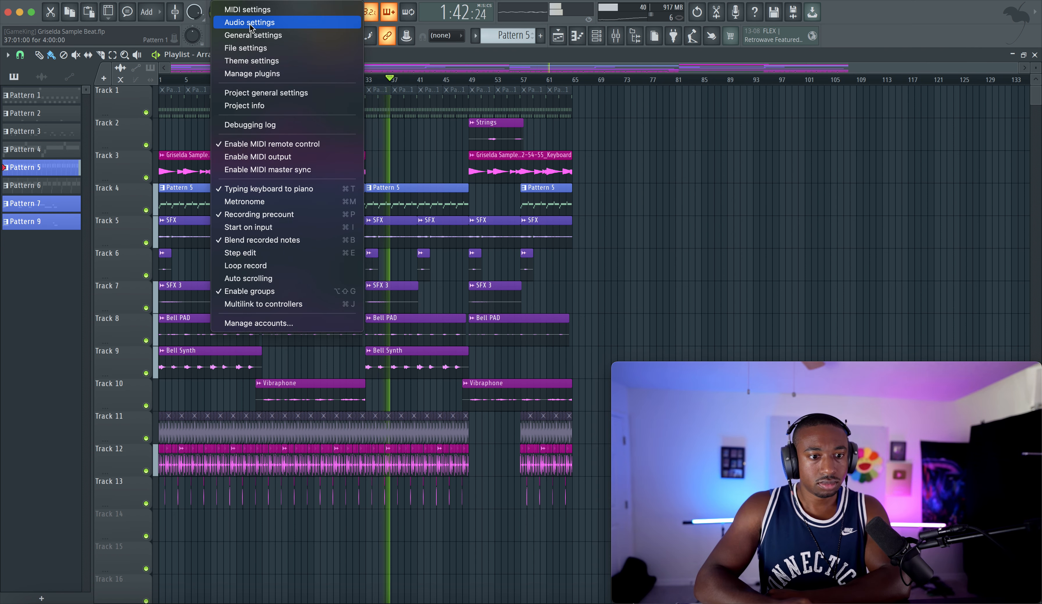
pyautogui.click(249, 22)
pyautogui.moveTo(374, 192); pyautogui.dragTo(382, 192)
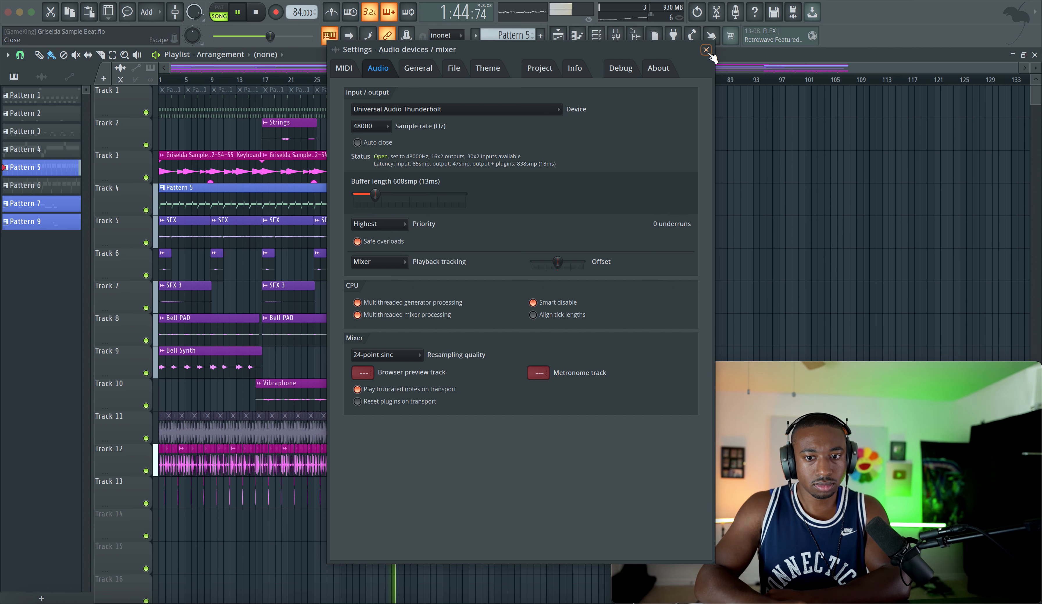
pyautogui.press('Escape')
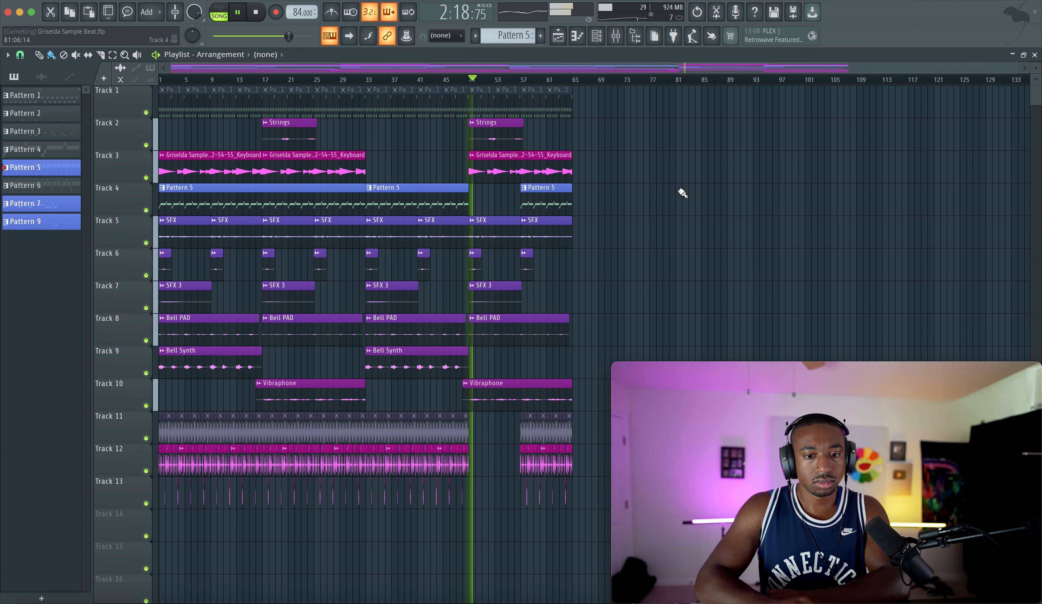
# Play the rest of the beat to its end, check the levels in the mixer, and stop playback
pyautogui.scroll(3, 683, 193)
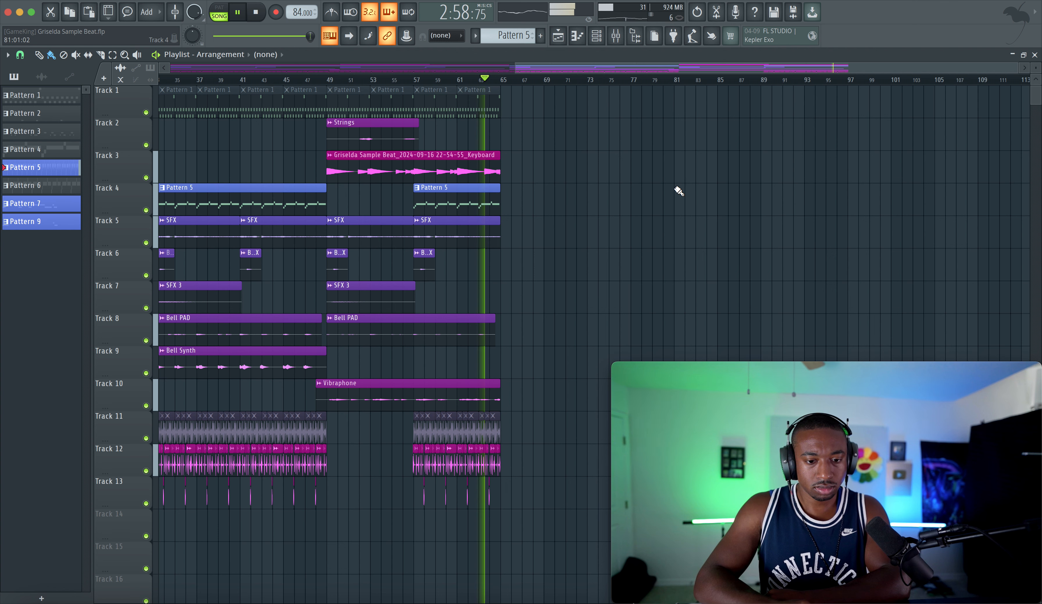
pyautogui.scroll(-3, 678, 190)
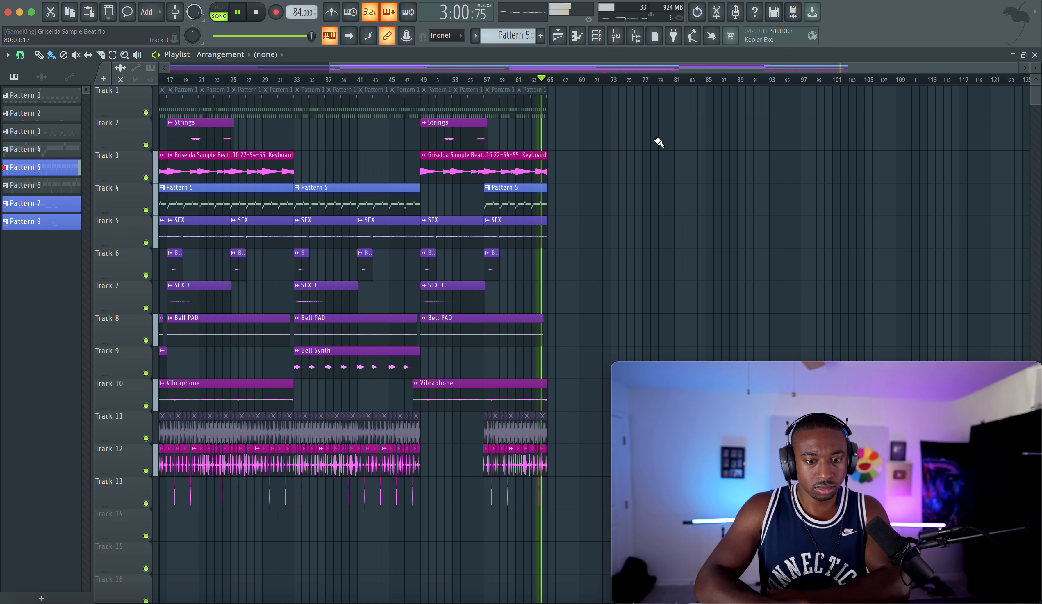
pyautogui.press('F9')
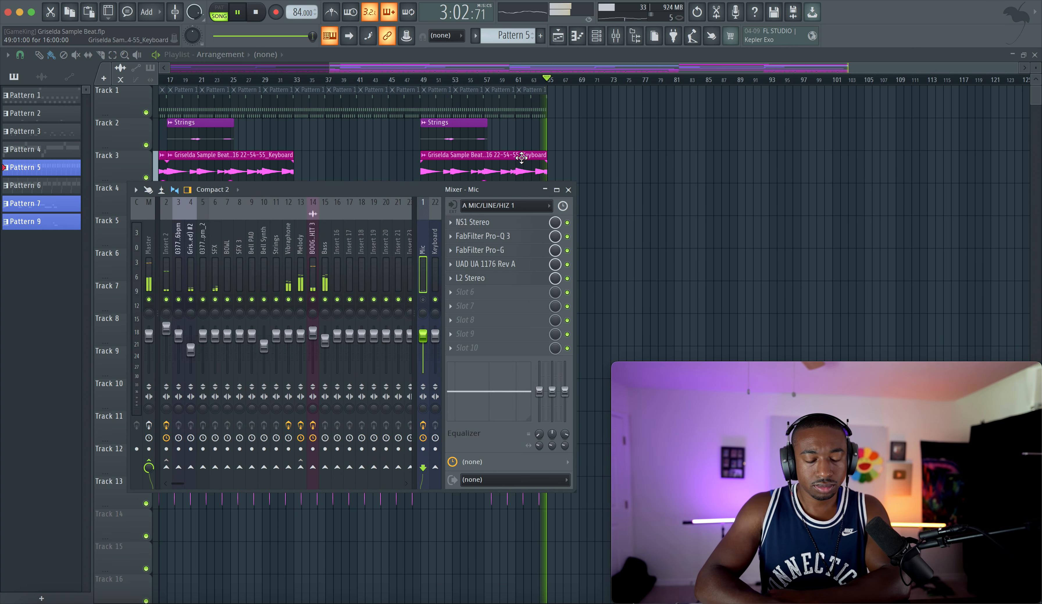
pyautogui.press('space')
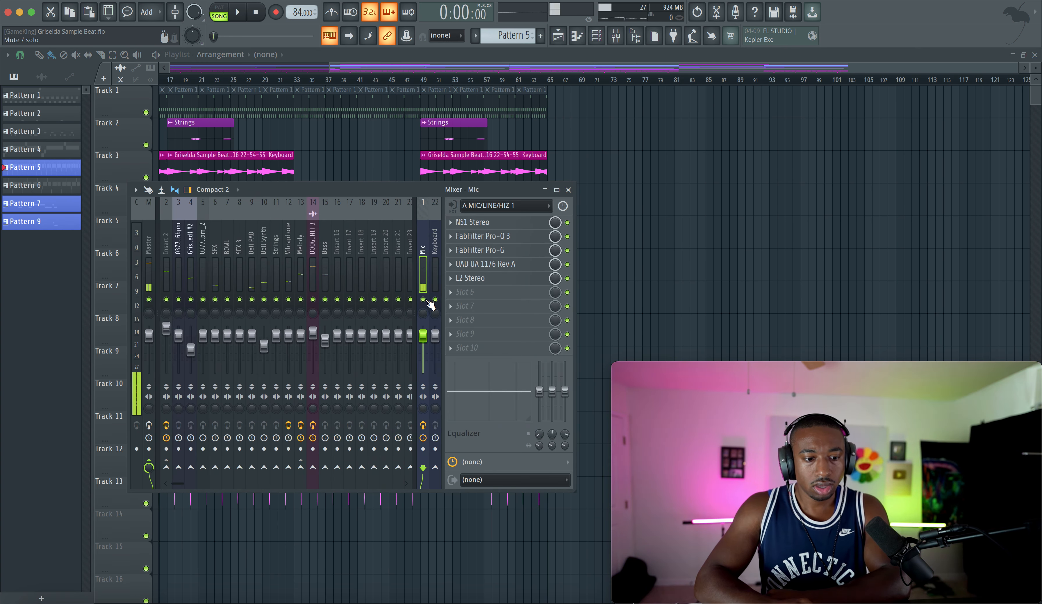
pyautogui.click(611, 226)
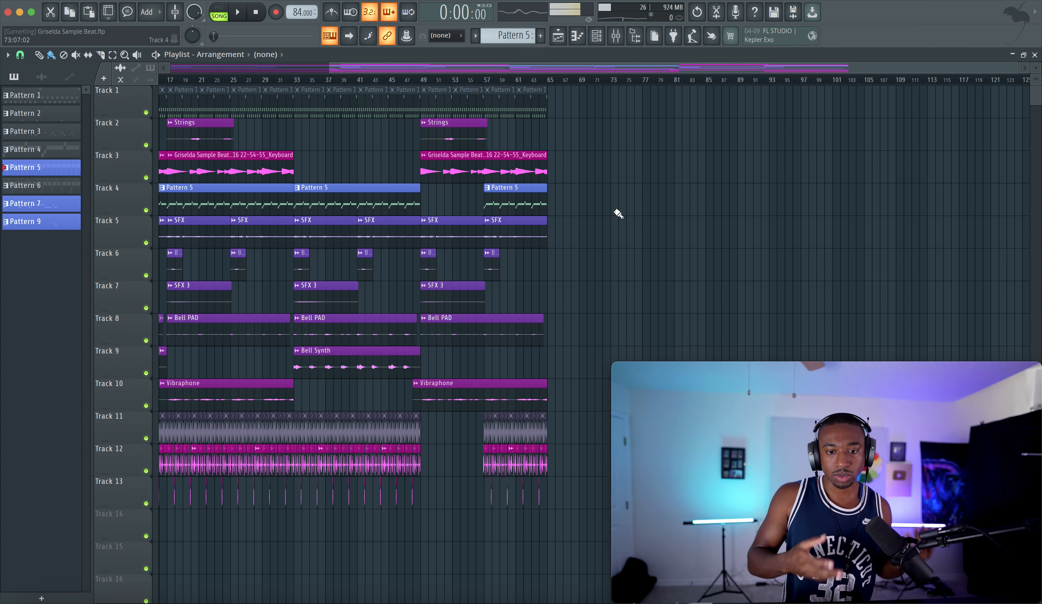
pyautogui.hscroll(-4, 618, 213)
pyautogui.scroll(-1, 619, 213)
pyautogui.scroll(1, 405, 368)
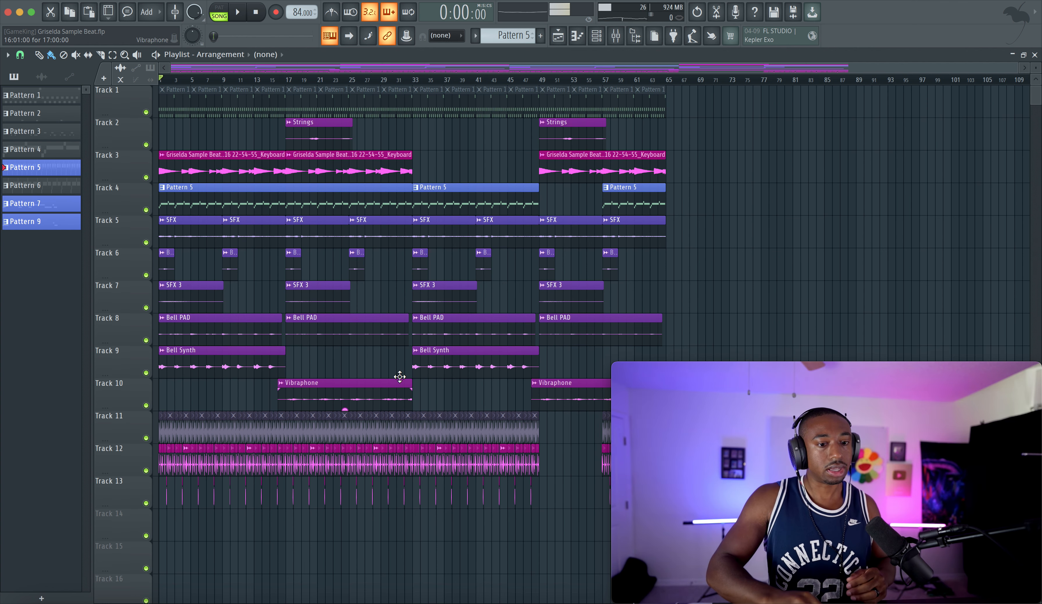